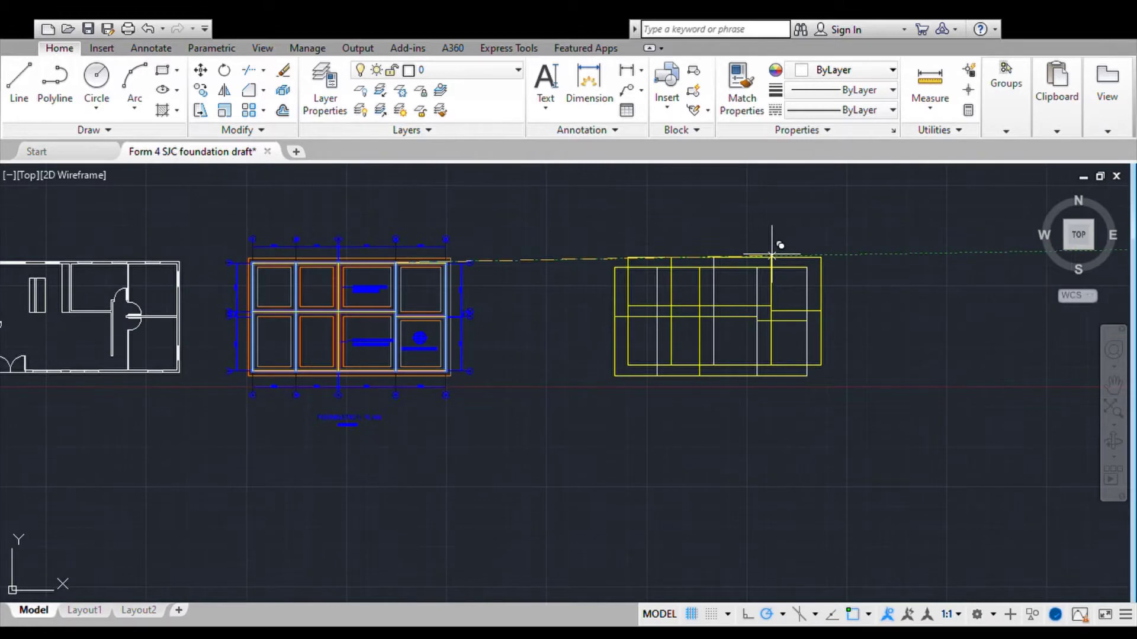
# - End the copying of the gridlines into the empty space beside the foundation plan
pyautogui.press('Escape')
pyautogui.moveTo(665, 366); pyautogui.dragTo(505, 386, button='middle')
pyautogui.scroll(4, 565, 301)
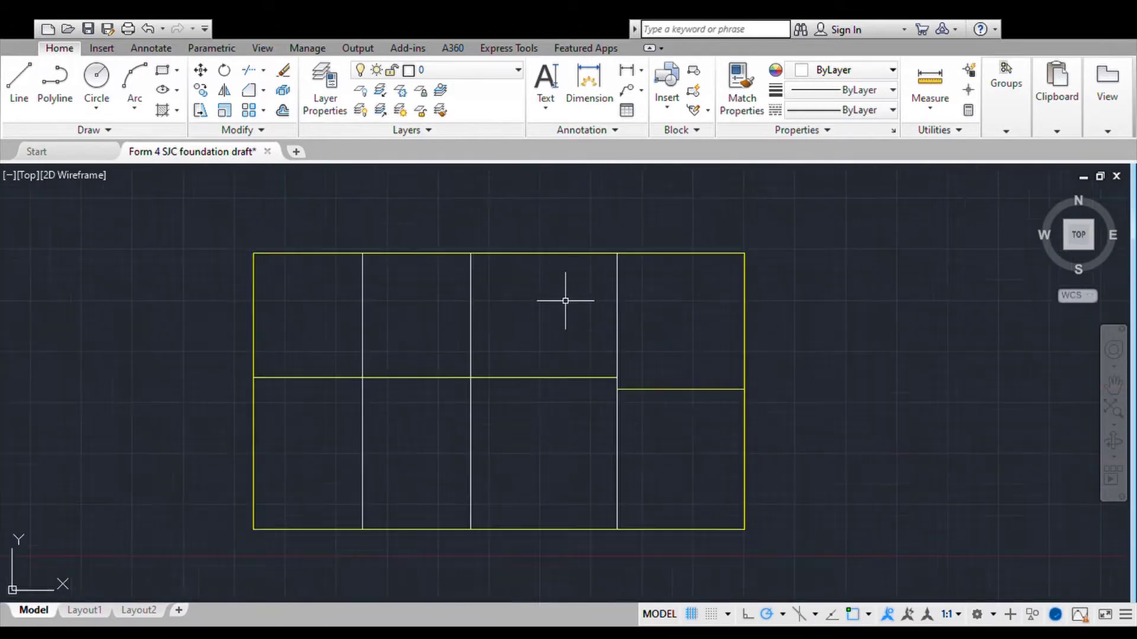
pyautogui.scroll(2, 564, 300)
pyautogui.scroll(-2, 563, 299)
# - With FOUNDATION WALL as the current layer, draw a 200-wide square column inside the third upper bay of the copied grid
pyautogui.hotkey('ctrl', 'z')
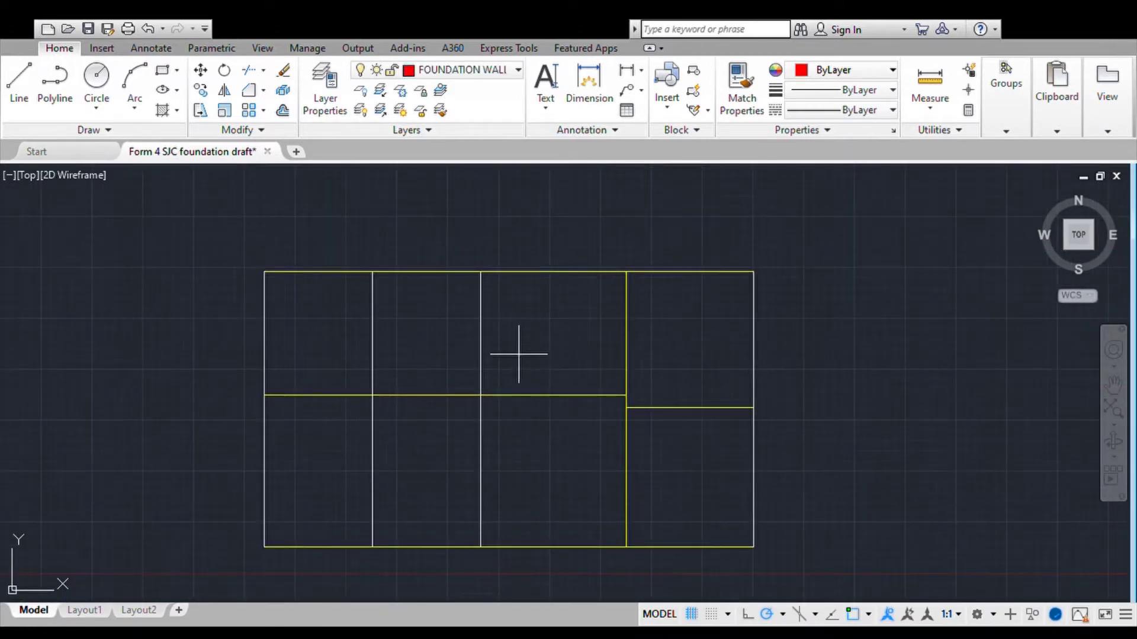
pyautogui.hotkey('ctrl', 'v')
pyautogui.click(533, 332)
pyautogui.click(543, 413)
pyautogui.scroll(2, 518, 315)
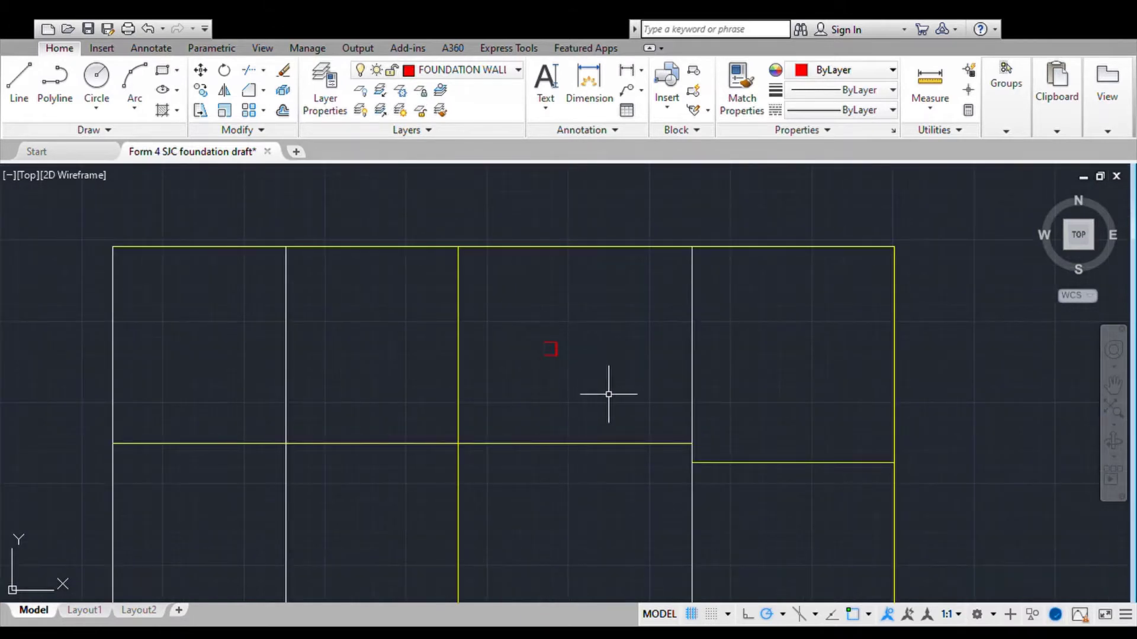
# - Offset the small column square outward to create a larger square around it
pyautogui.scroll(3, 609, 393)
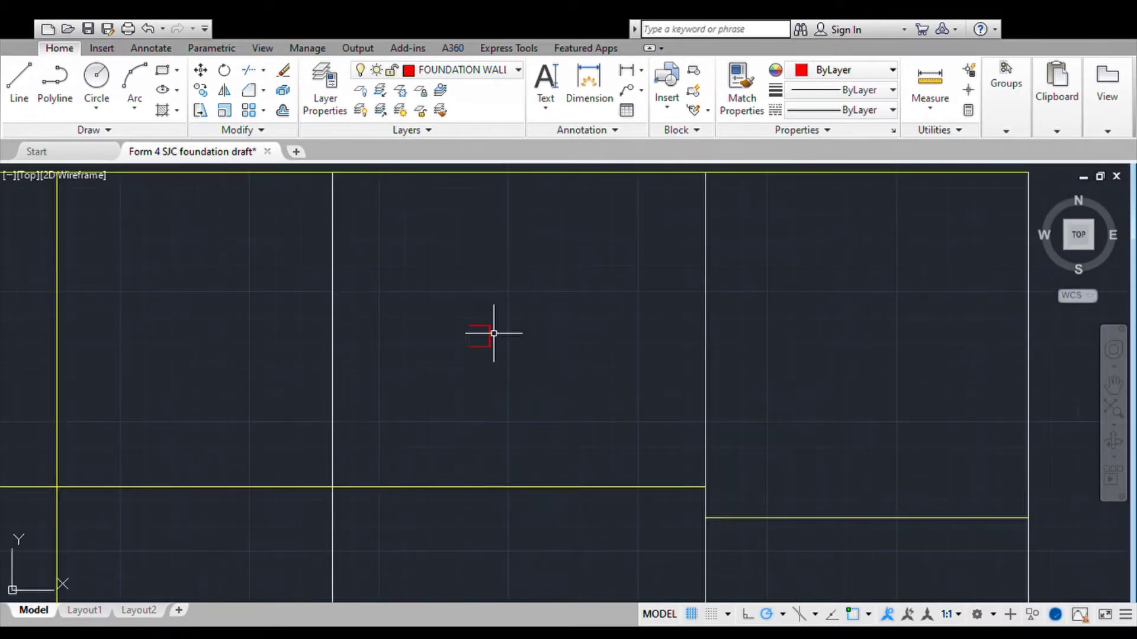
pyautogui.click(283, 111)
pyautogui.click(488, 333)
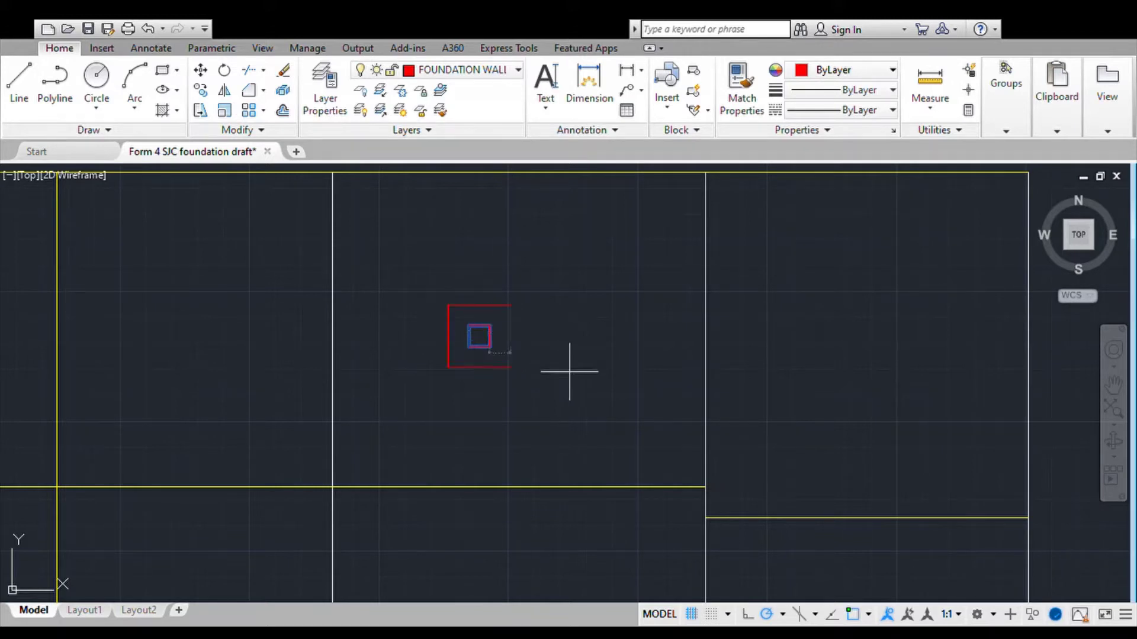
pyautogui.click(571, 375)
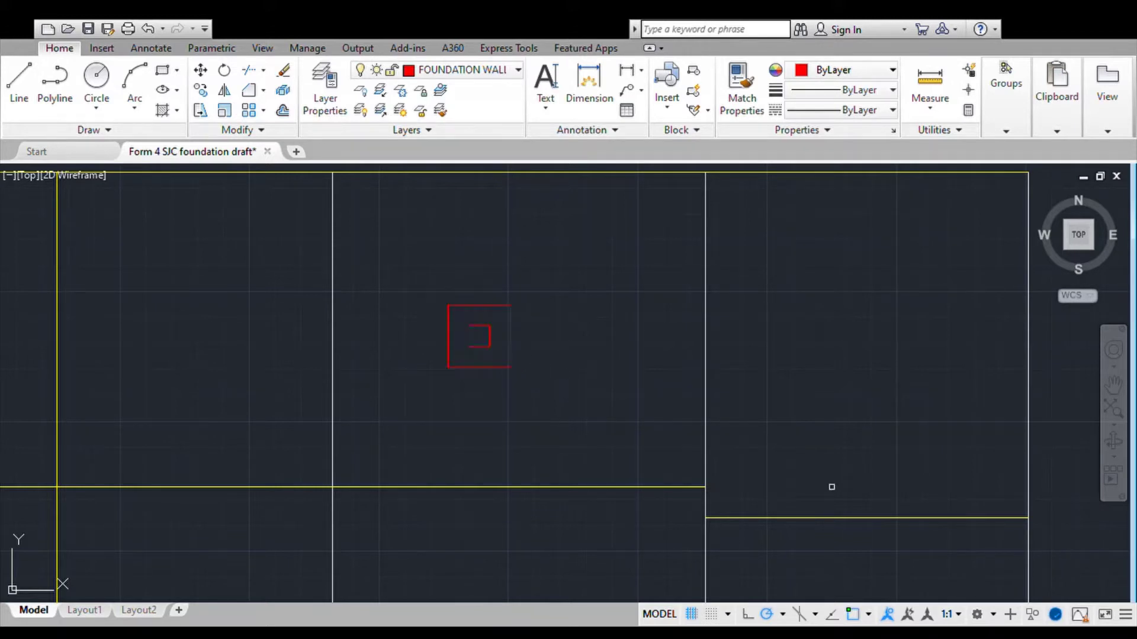
# - Measure the width of the inner column square
pyautogui.click(930, 83)
pyautogui.scroll(4, 481, 340)
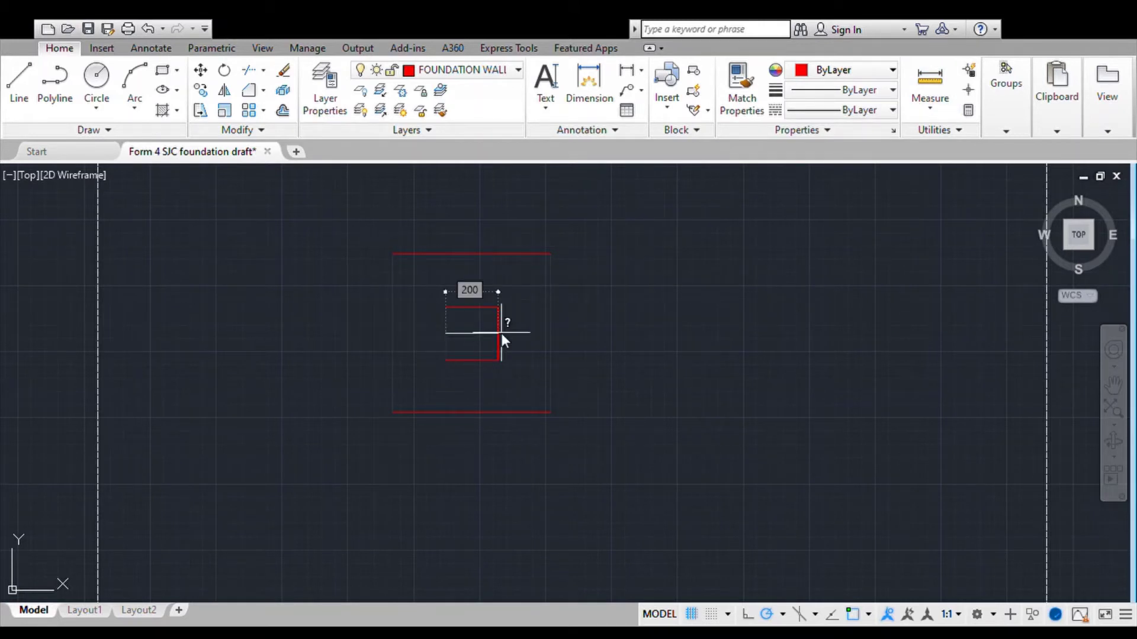
pyautogui.scroll(-6, 535, 329)
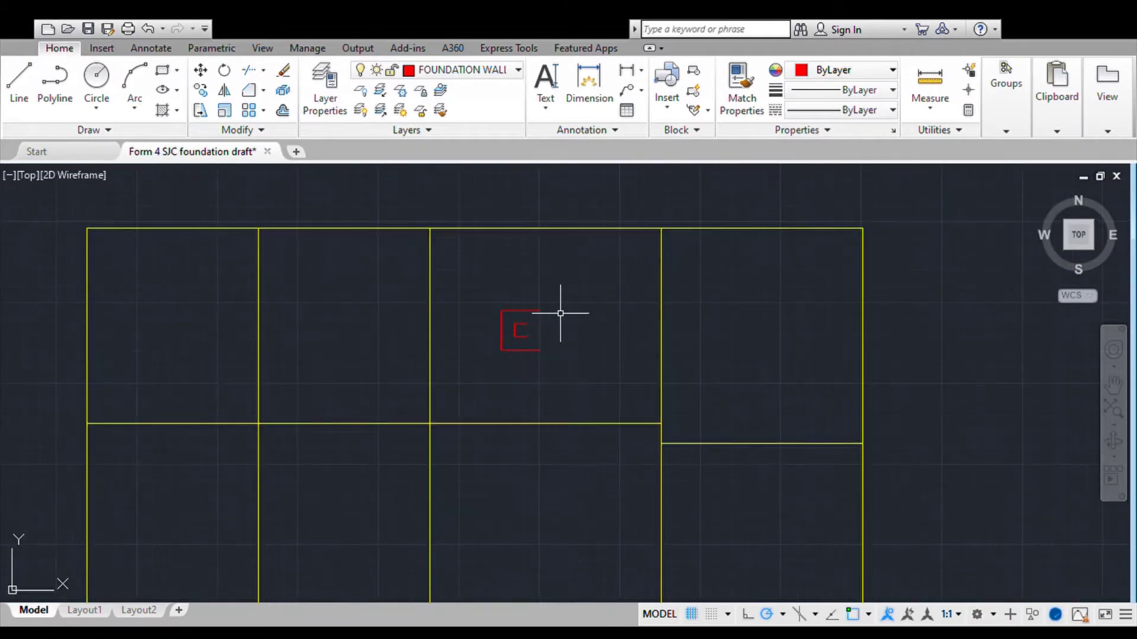
# - Move the outer square to the foundation footing layer so it takes that layer's orange dashed linetype
pyautogui.click(546, 330)
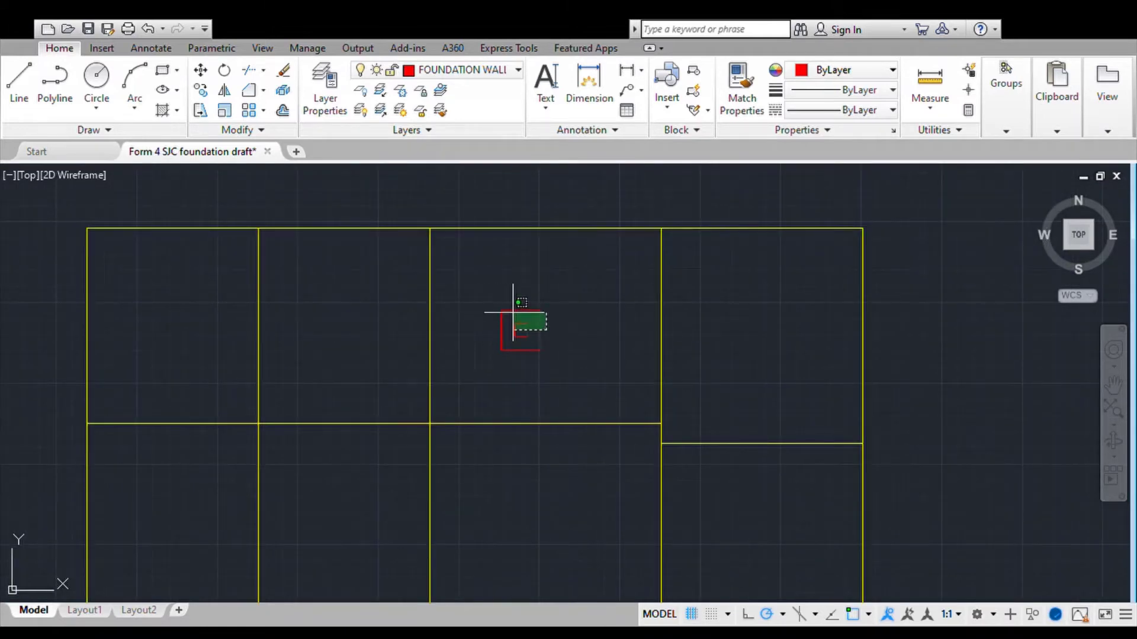
pyautogui.scroll(6, 533, 310)
pyautogui.click(533, 311)
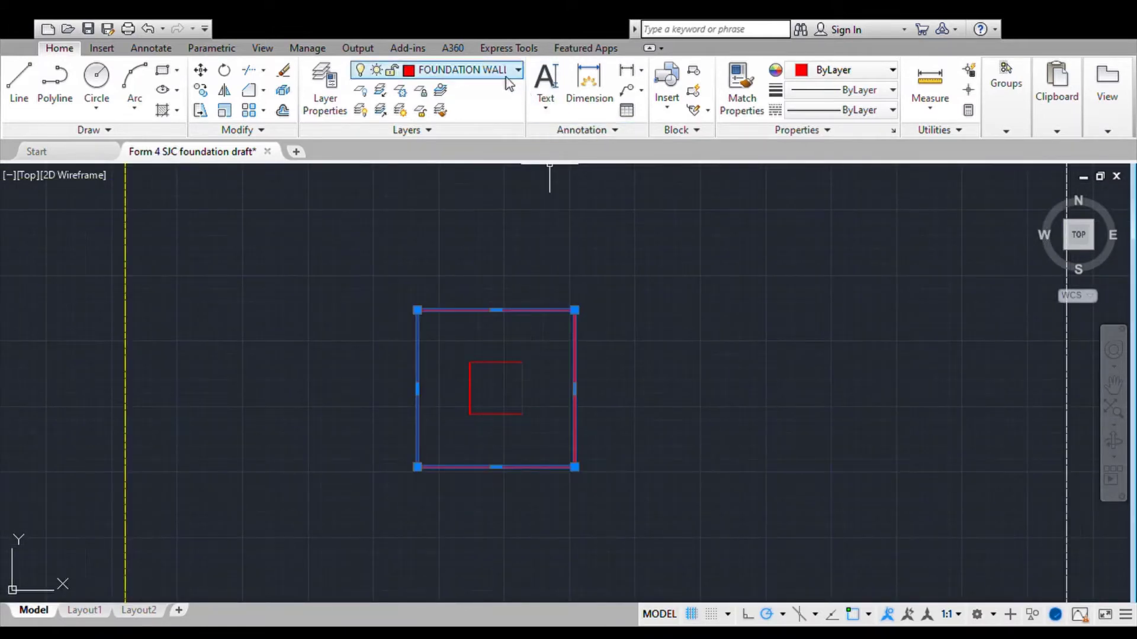
pyautogui.click(504, 71)
pyautogui.click(503, 136)
pyautogui.press('Escape')
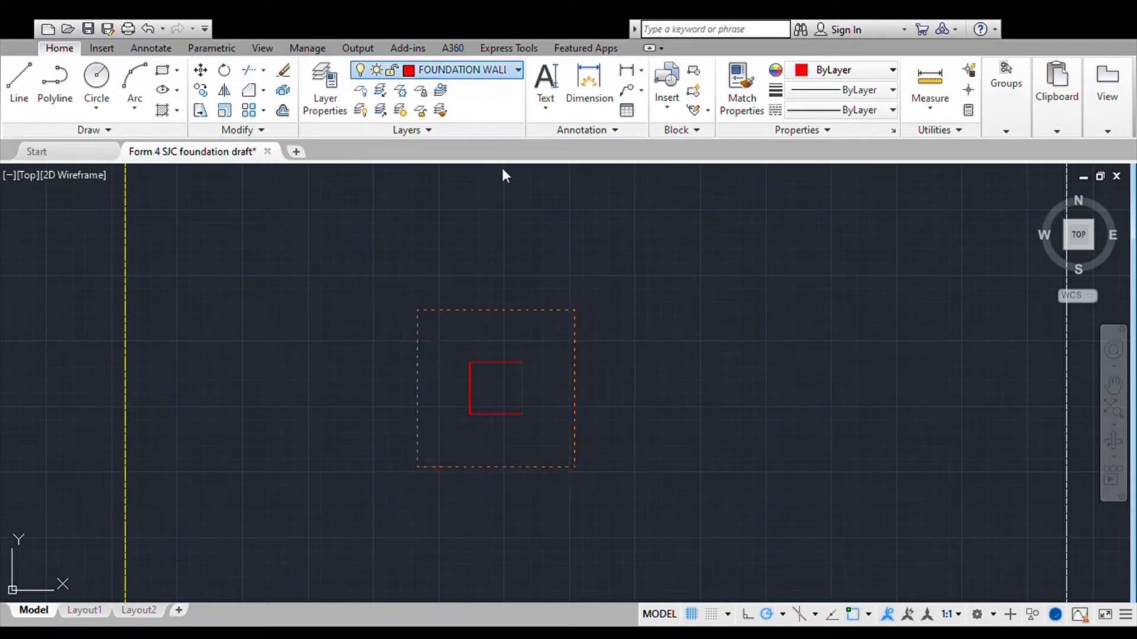
pyautogui.click(536, 310)
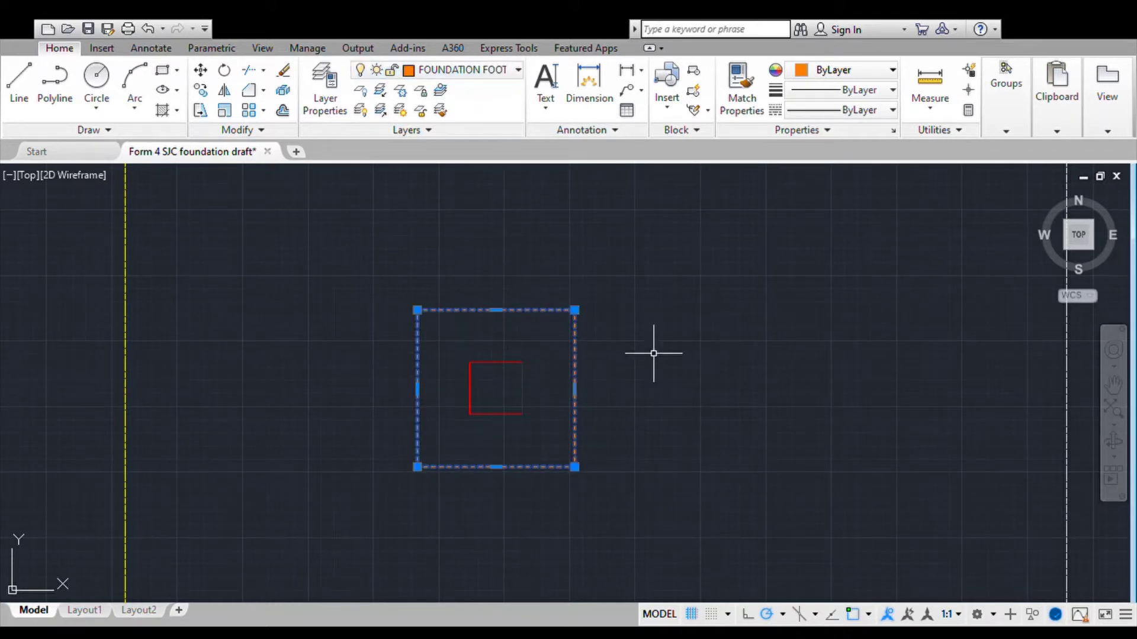
pyautogui.press('Escape')
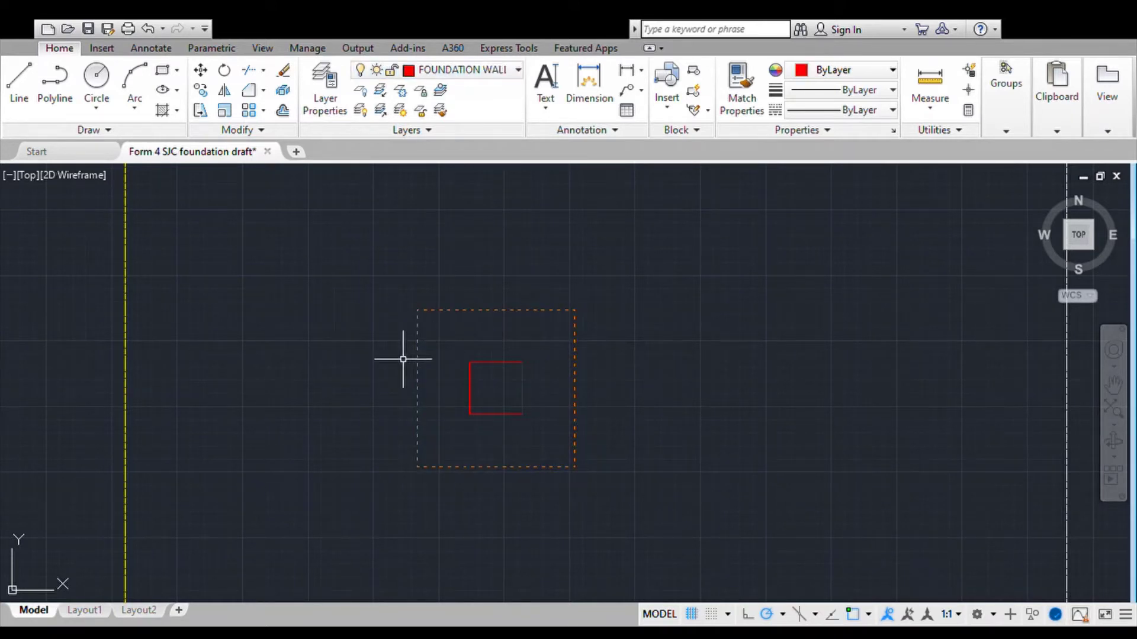
# - Draw a diagonal line across the inner square from its upper-left corner to its lower-right corner
pyautogui.click(18, 89)
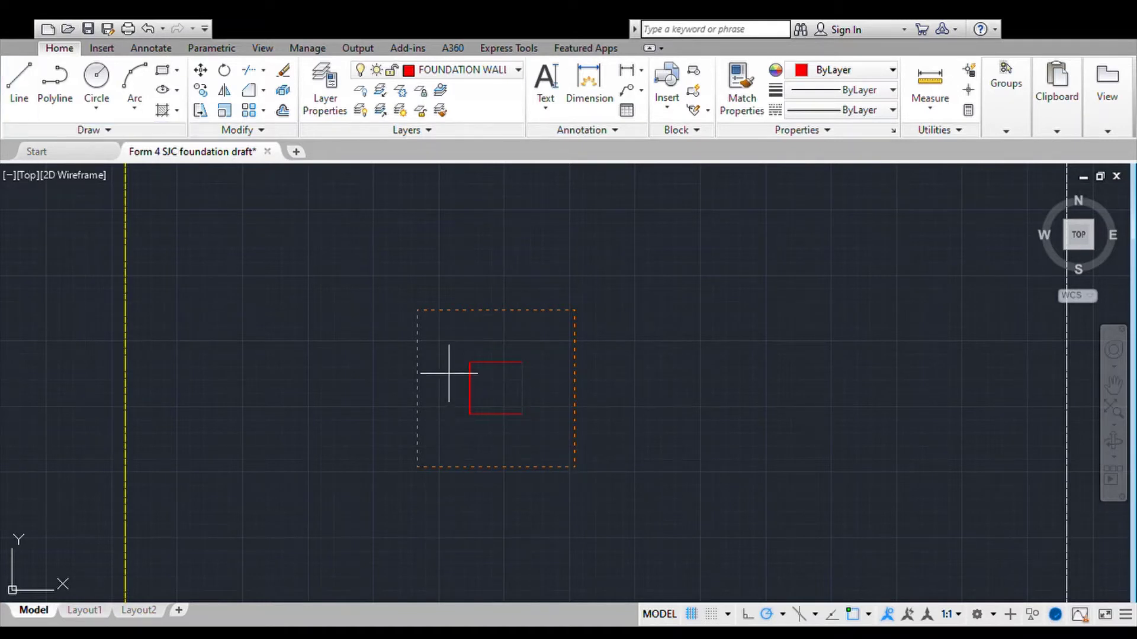
pyautogui.click(471, 363)
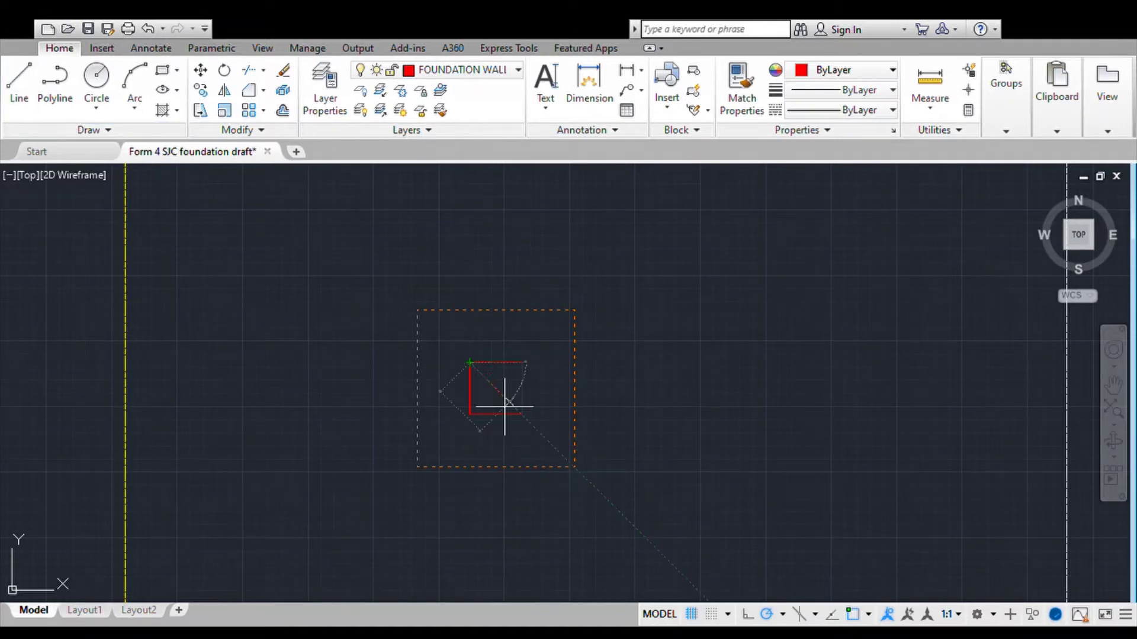
pyautogui.click(521, 414)
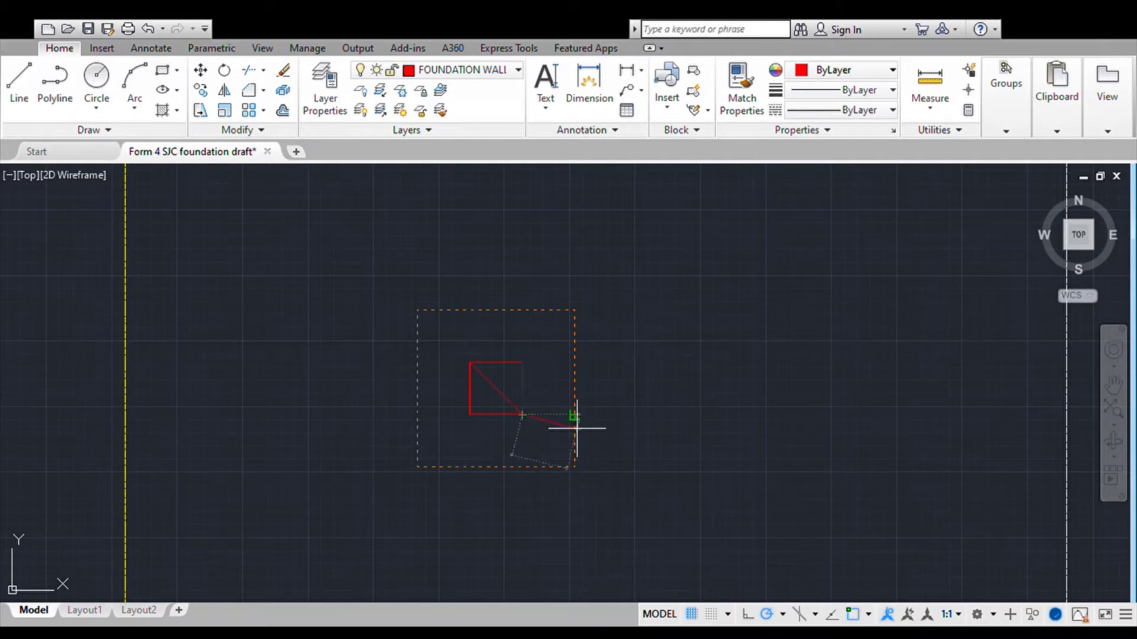
pyautogui.press('Escape')
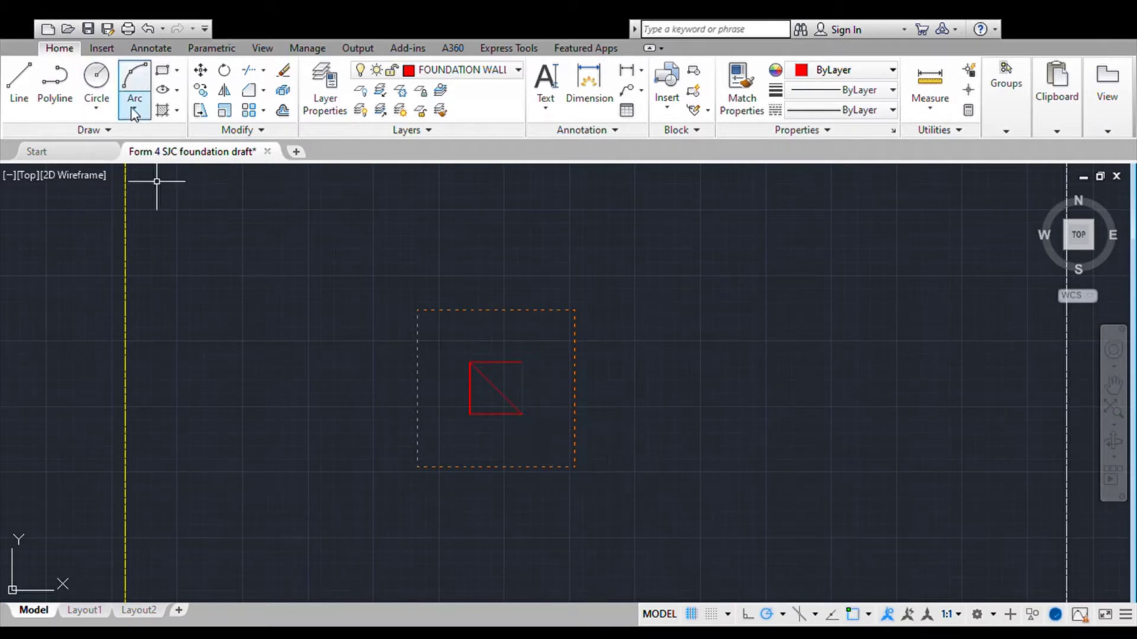
# - Fill both triangular halves of the inner square with a SOLID hatch
pyautogui.click(169, 113)
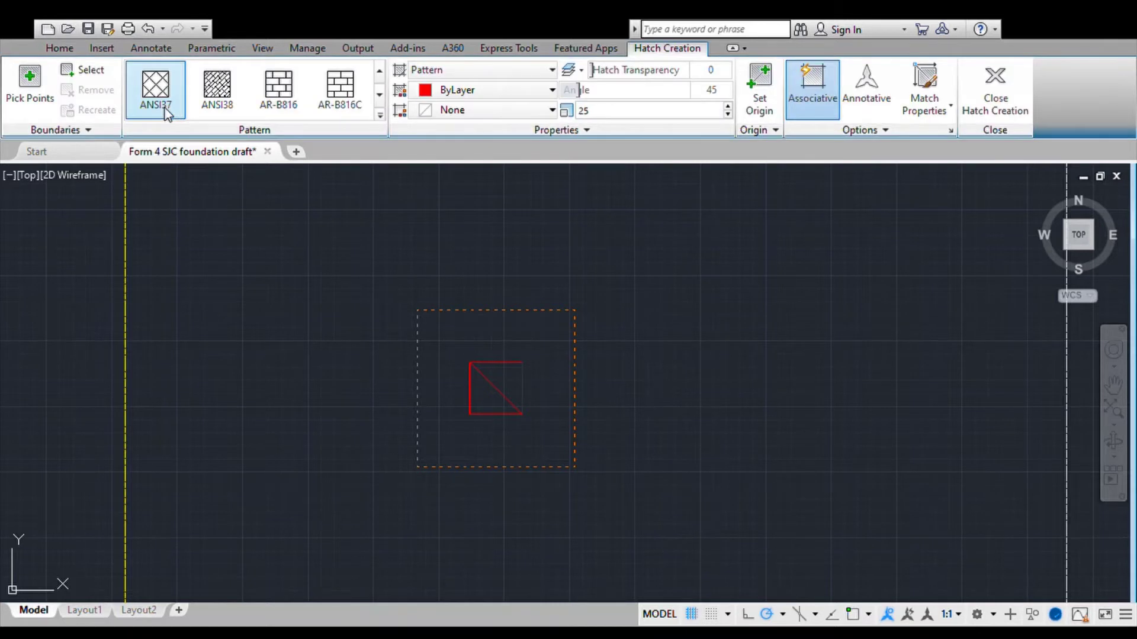
pyautogui.scroll(2, 338, 88)
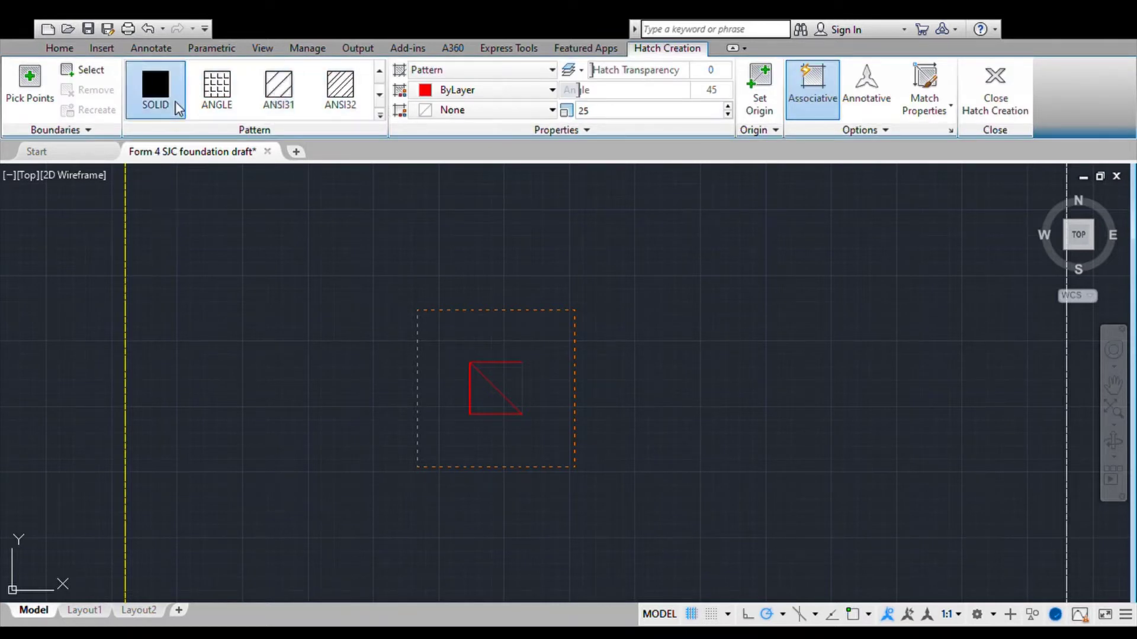
pyautogui.click(155, 89)
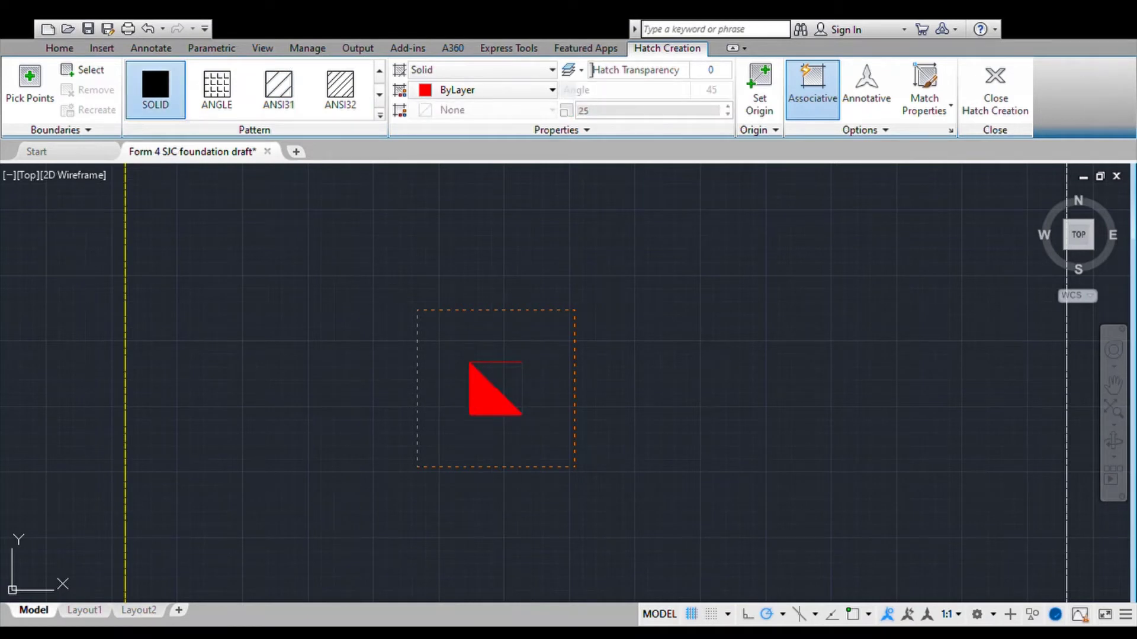
pyautogui.click(477, 404)
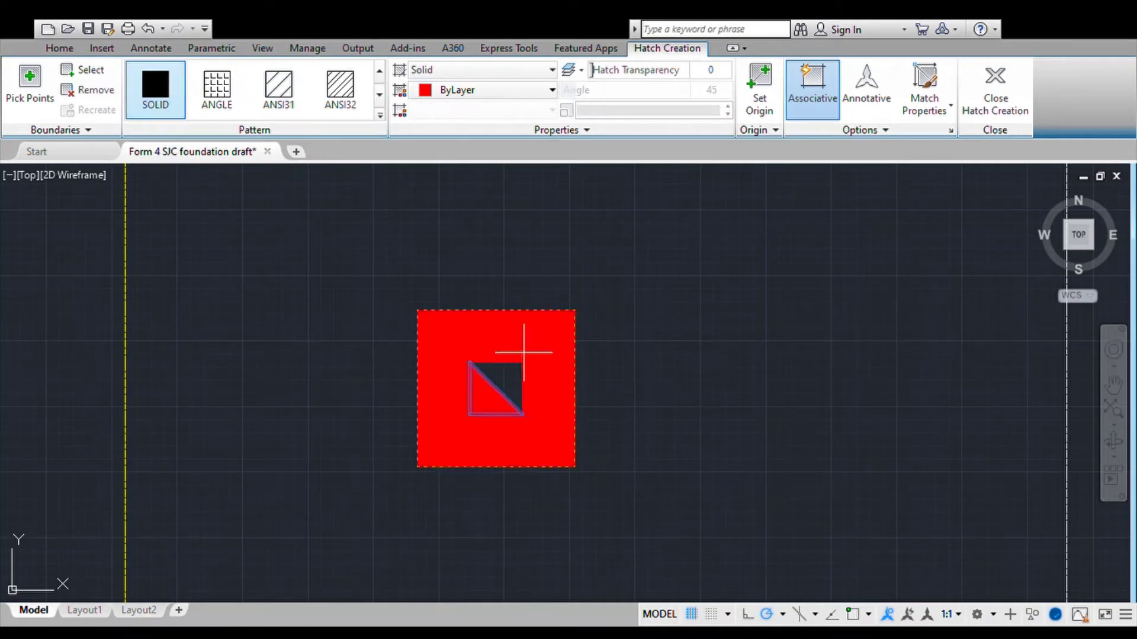
pyautogui.click(511, 379)
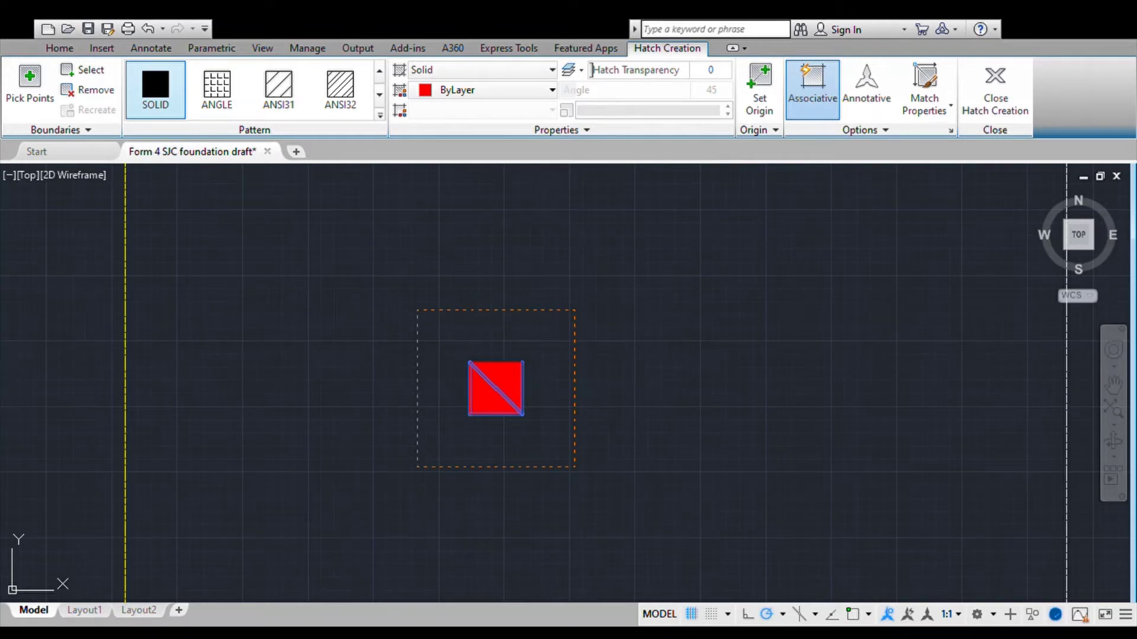
pyautogui.press('Return')
pyautogui.scroll(-5, 484, 419)
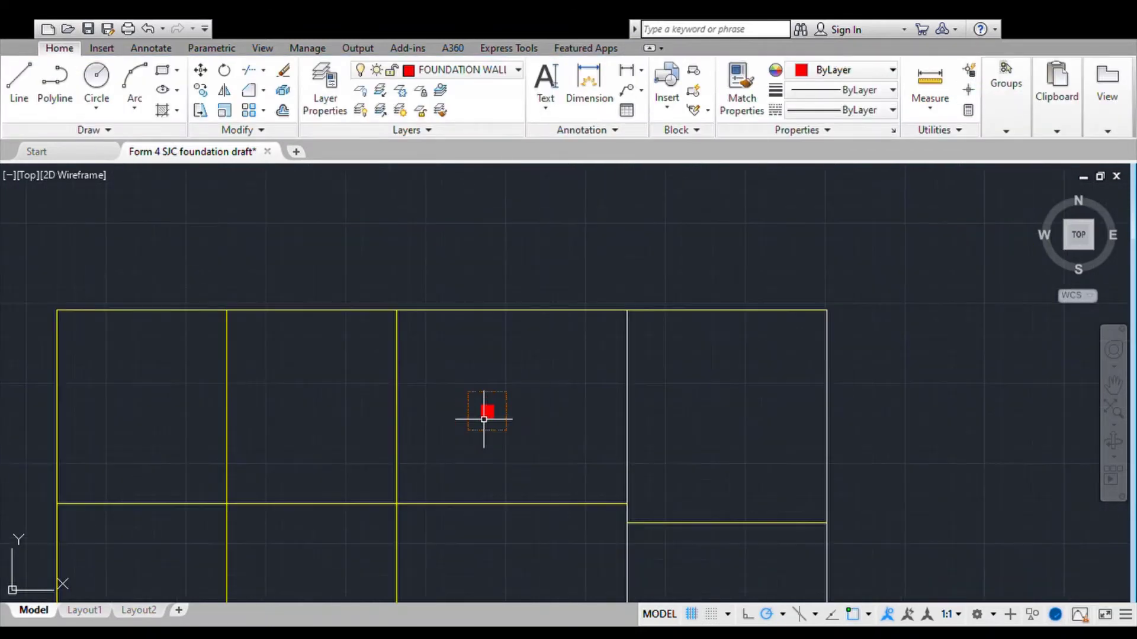
# - Copy the hatched column with its footing outline, based at its center, onto the grid's upper-left corner
pyautogui.scroll(4, 484, 419)
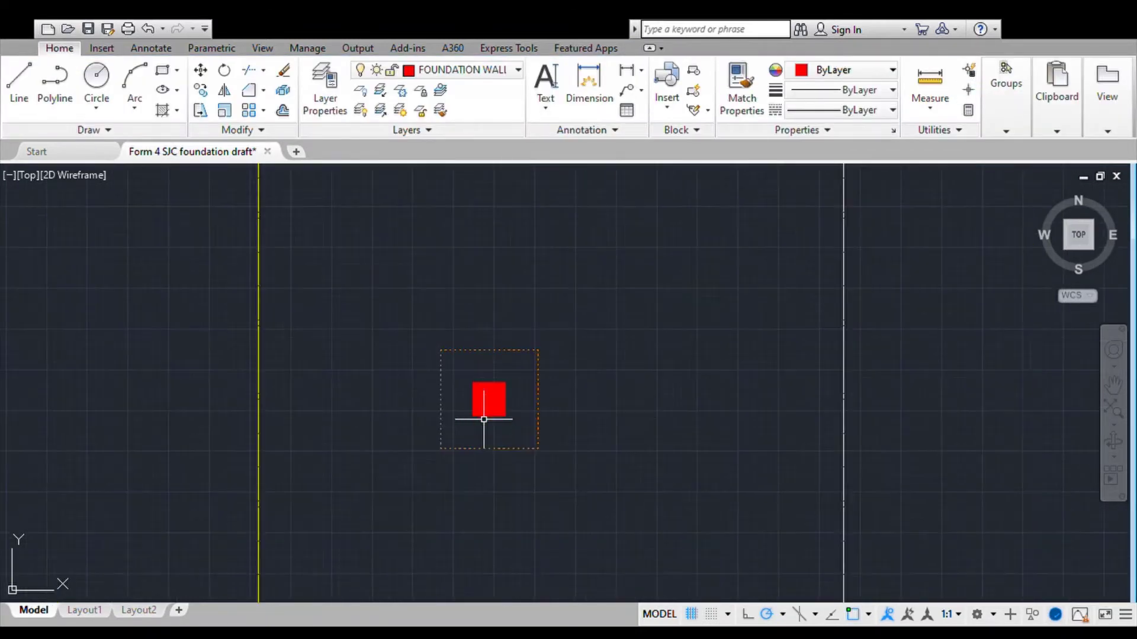
pyautogui.click(477, 451)
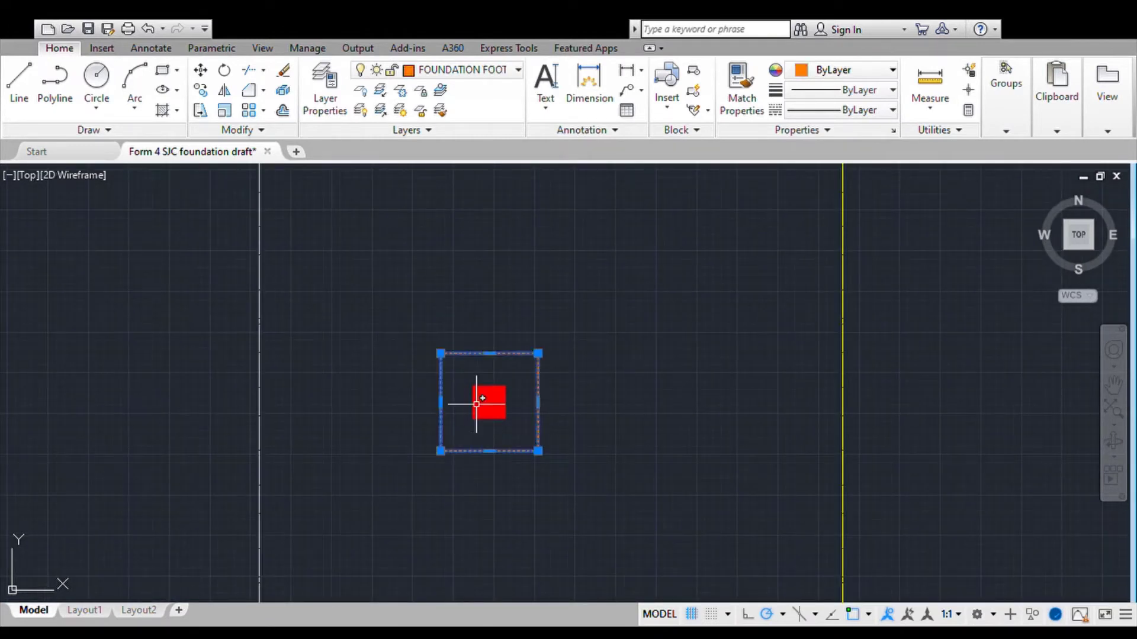
pyautogui.click(482, 406)
pyautogui.scroll(4, 486, 408)
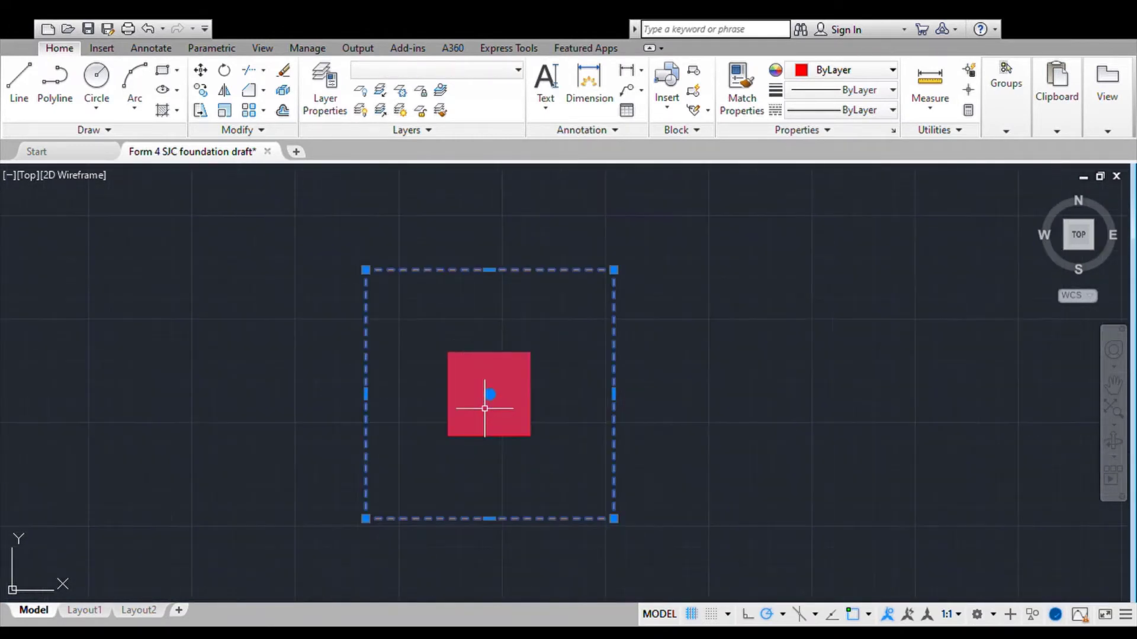
pyautogui.click(477, 437)
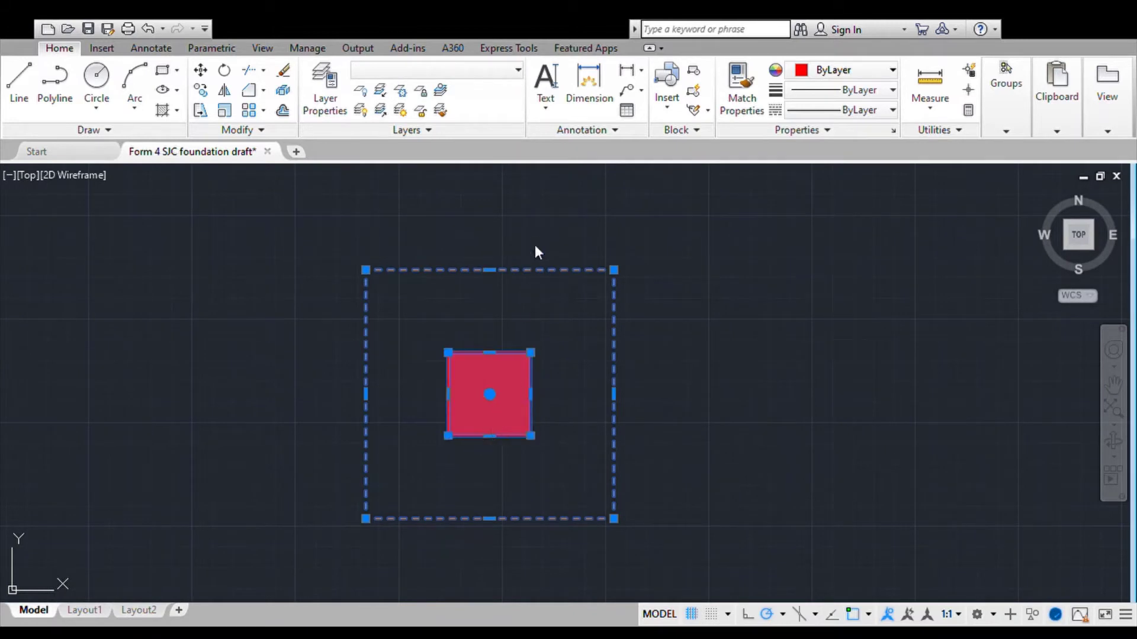
pyautogui.write('m')
pyautogui.press('Return')
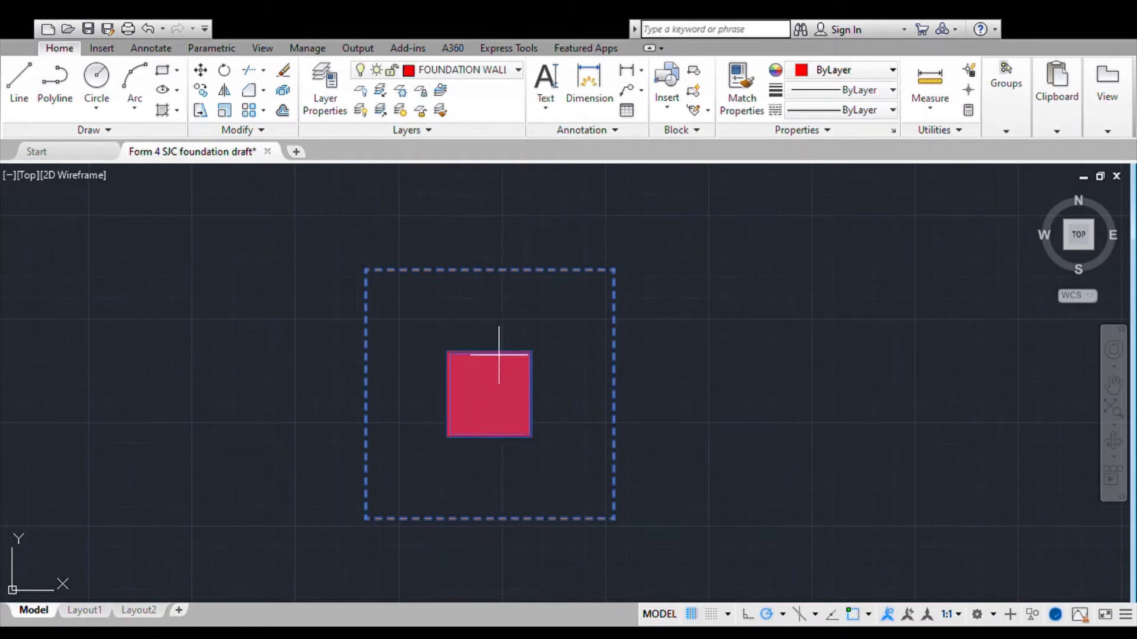
pyautogui.click(489, 394)
pyautogui.scroll(-7, 491, 395)
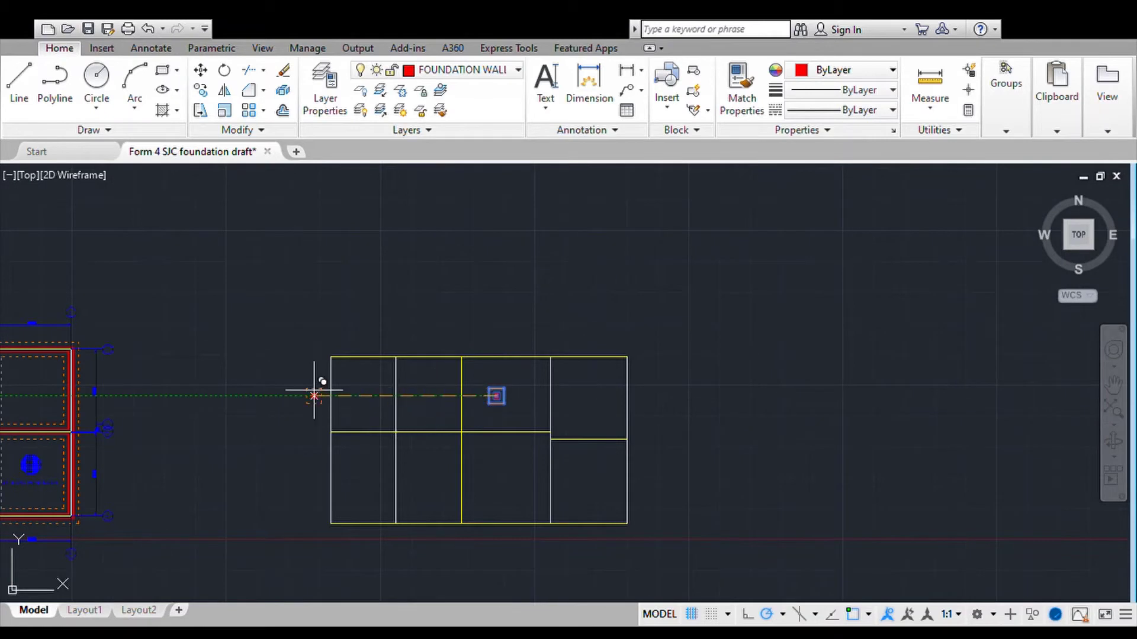
pyautogui.scroll(2, 331, 350)
pyautogui.click(337, 340)
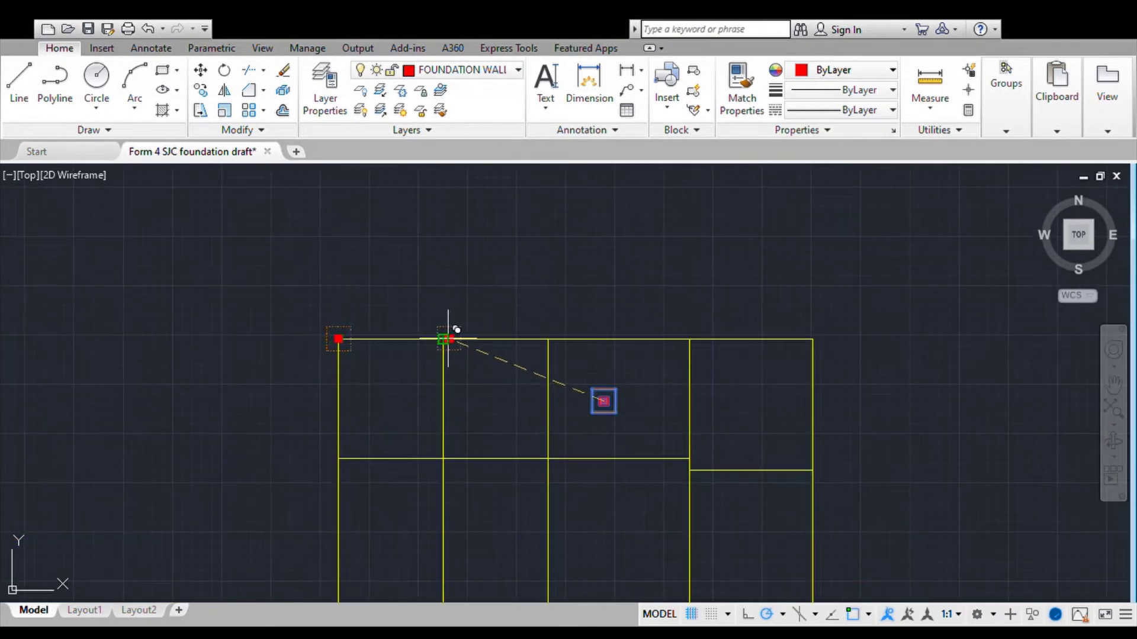
# - Place column copies on the other four vertical gridline ends along the grid's upper edge
pyautogui.click(444, 340)
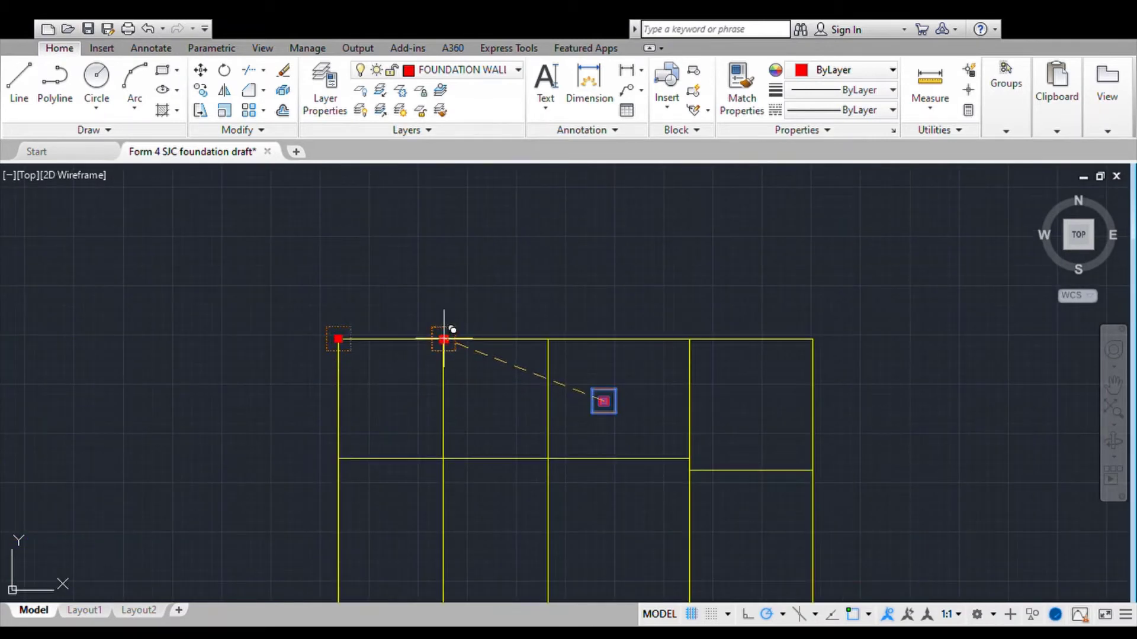
pyautogui.click(547, 340)
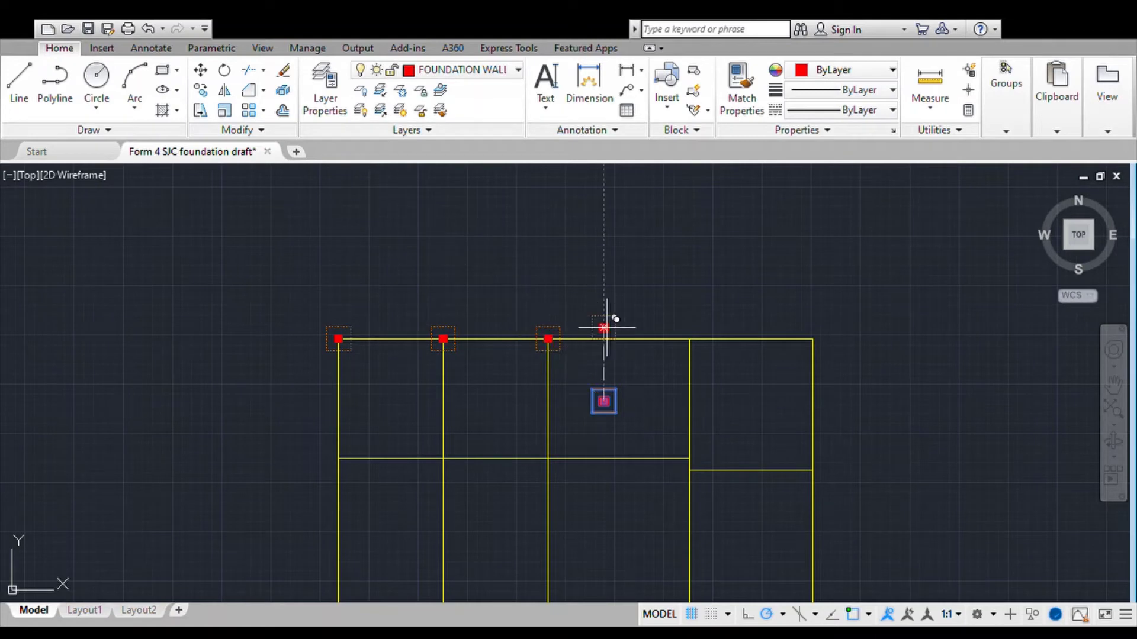
pyautogui.click(689, 339)
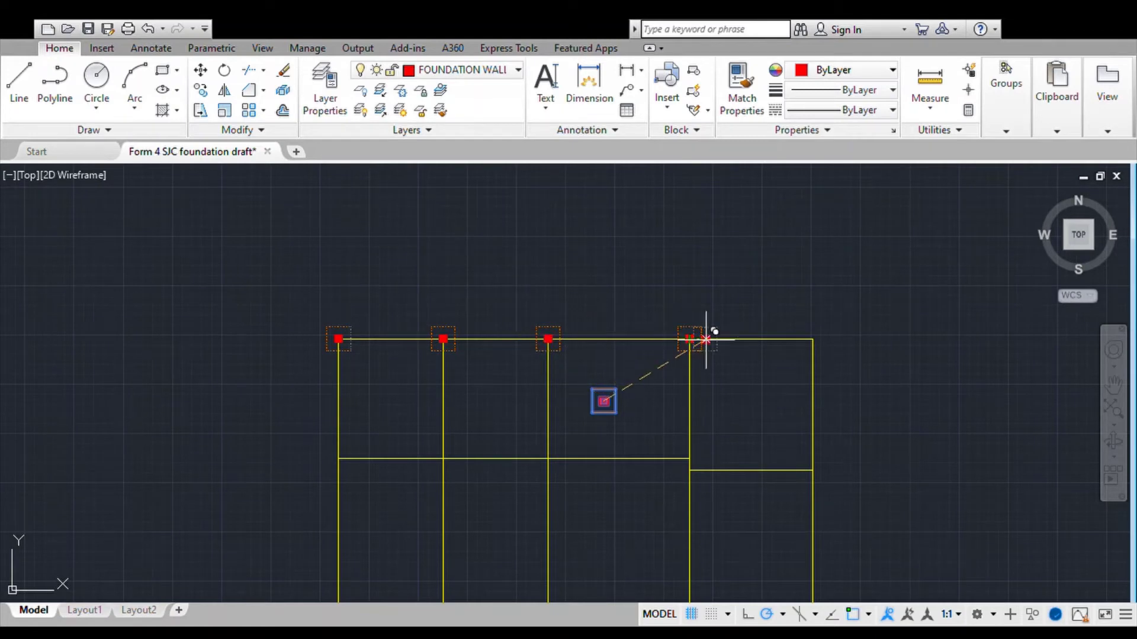
pyautogui.click(811, 339)
# - Place a column copy where the rightmost bay's inner horizontal line meets the grid's right edge
pyautogui.scroll(-2, 812, 335)
pyautogui.scroll(2, 832, 467)
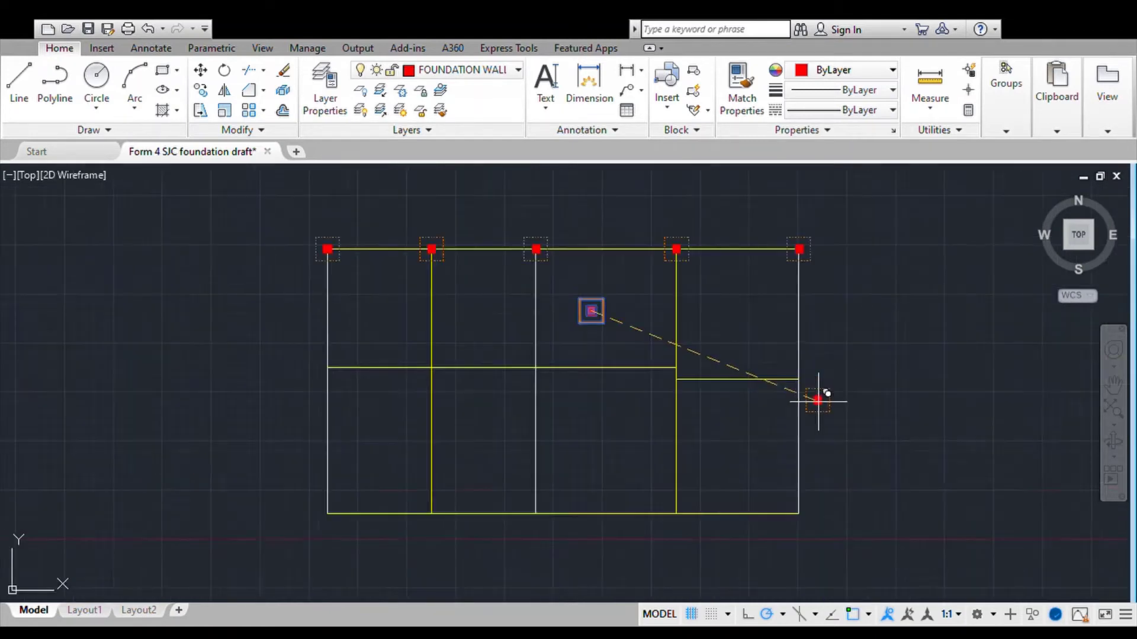
pyautogui.scroll(4, 818, 401)
pyautogui.click(782, 356)
pyautogui.scroll(-6, 781, 357)
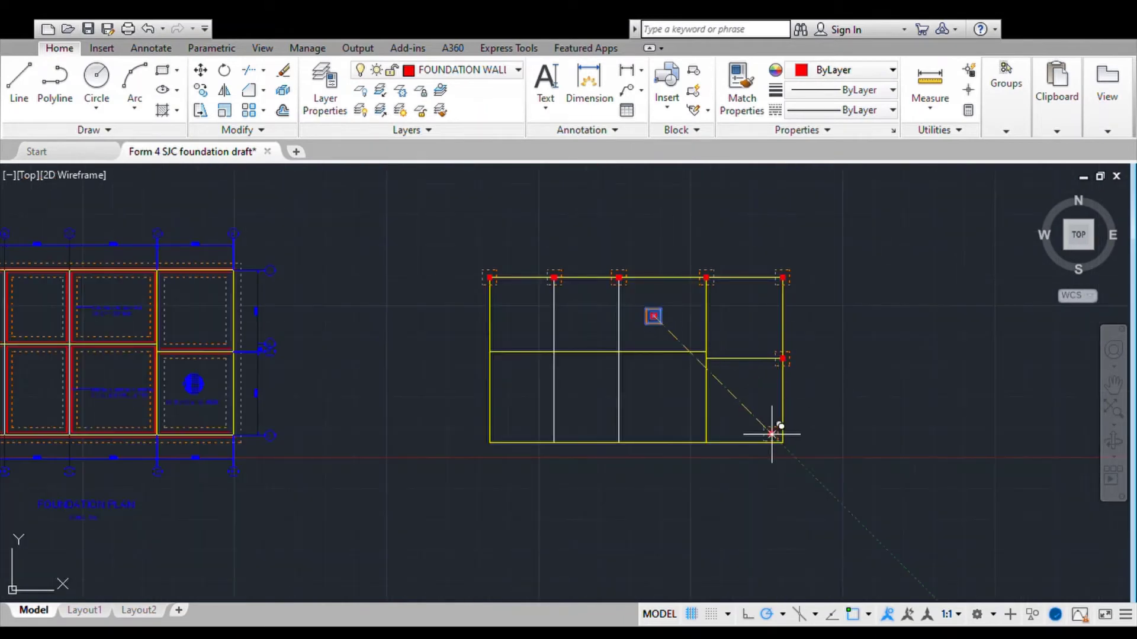
# - Place column copies on all five vertical gridline ends along the grid's lower edge
pyautogui.scroll(4, 771, 434)
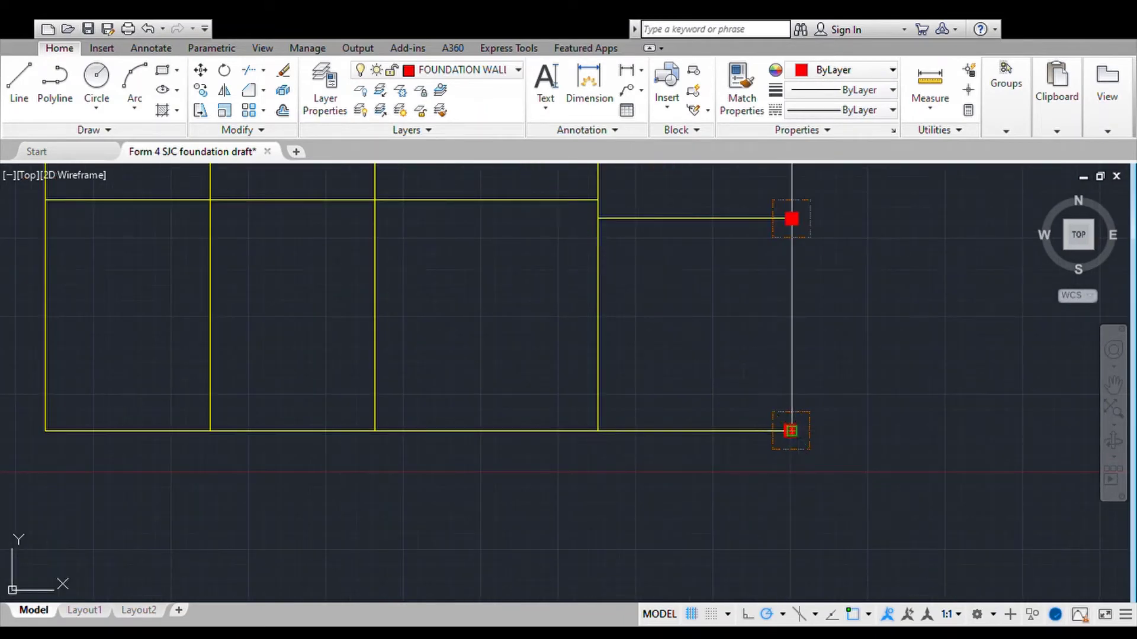
pyautogui.click(791, 431)
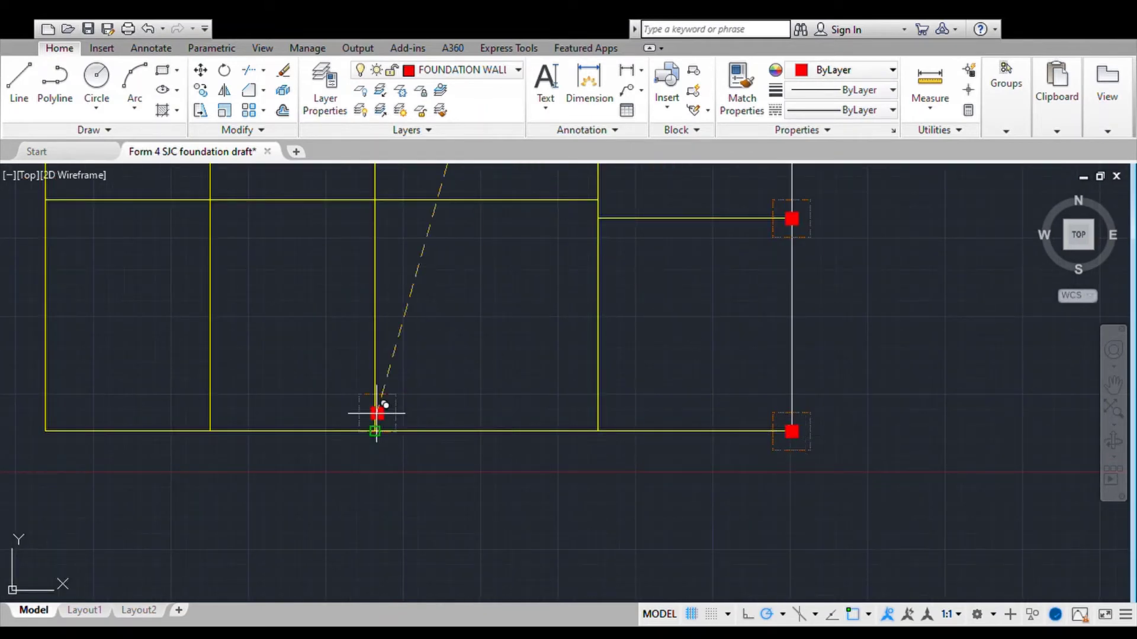
pyautogui.click(598, 431)
pyautogui.click(376, 431)
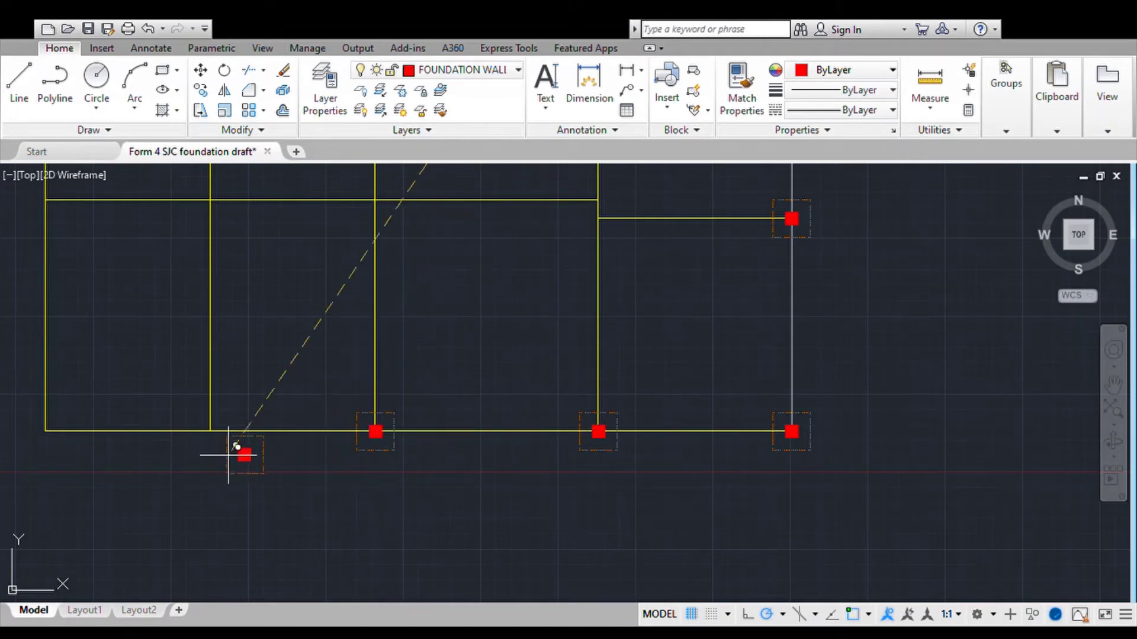
pyautogui.click(210, 431)
pyautogui.scroll(-2, 211, 431)
pyautogui.scroll(2, 89, 445)
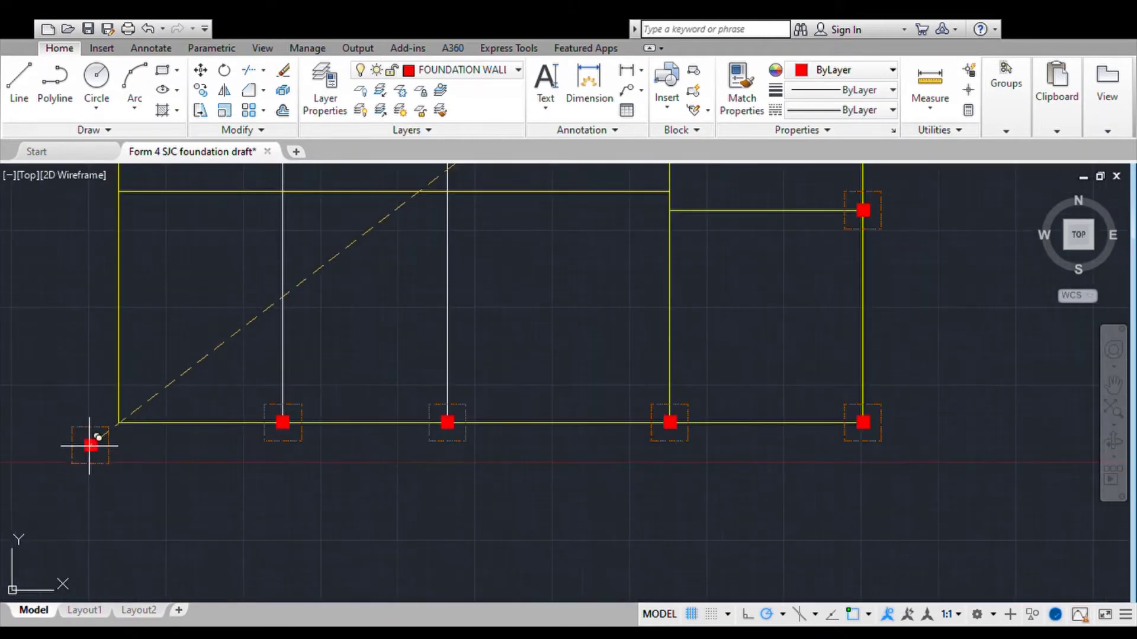
pyautogui.click(119, 423)
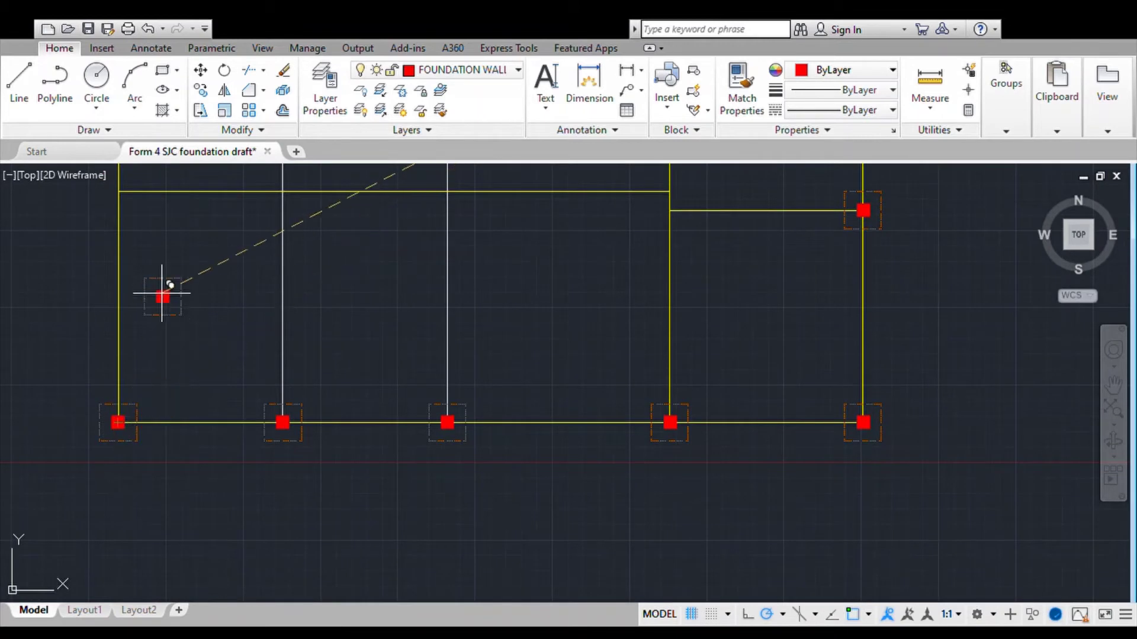
# - Place column copies where the long inner horizontal line meets the grid's left edge and the next two vertical gridlines
pyautogui.scroll(-3, 162, 293)
pyautogui.scroll(5, 172, 272)
pyautogui.click(143, 264)
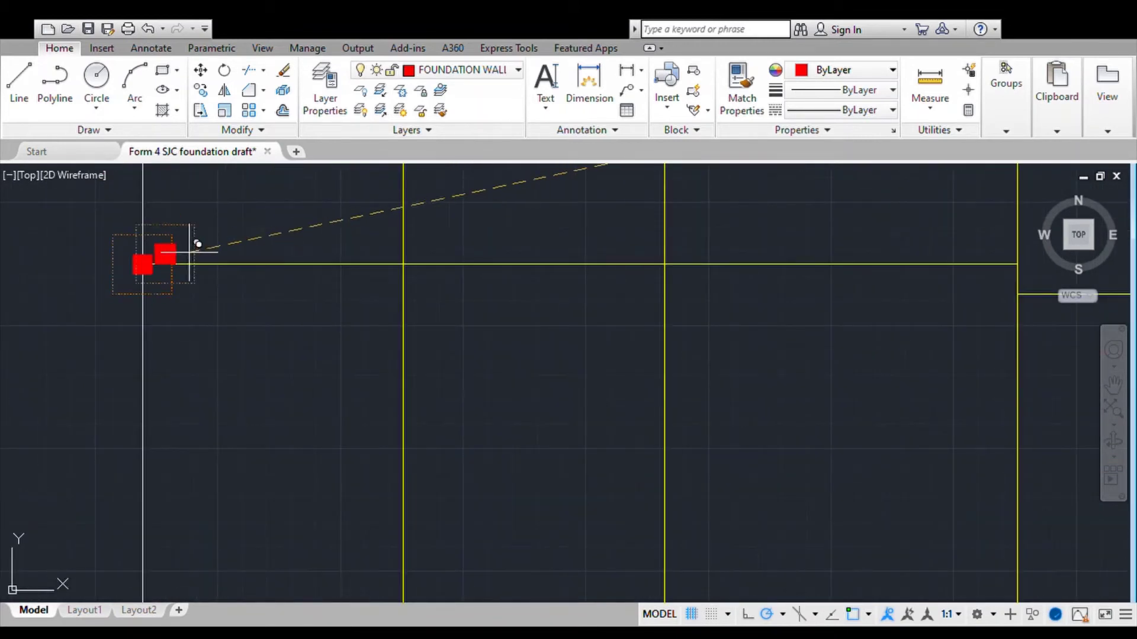
pyautogui.click(404, 264)
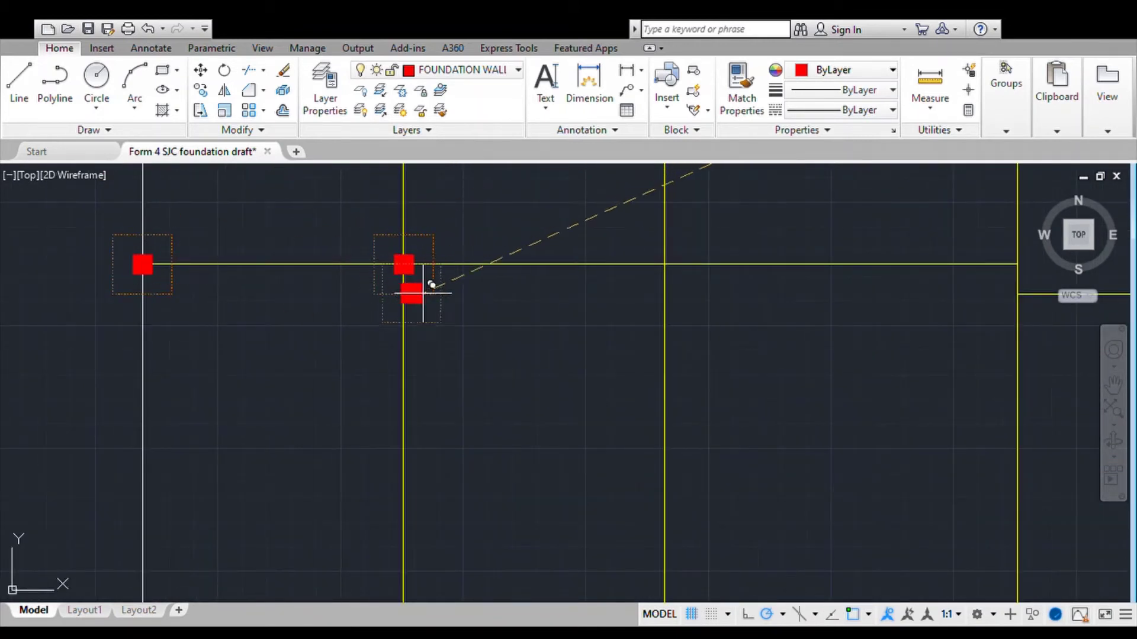
pyautogui.scroll(-4, 533, 281)
pyautogui.scroll(2, 580, 272)
pyautogui.click(597, 267)
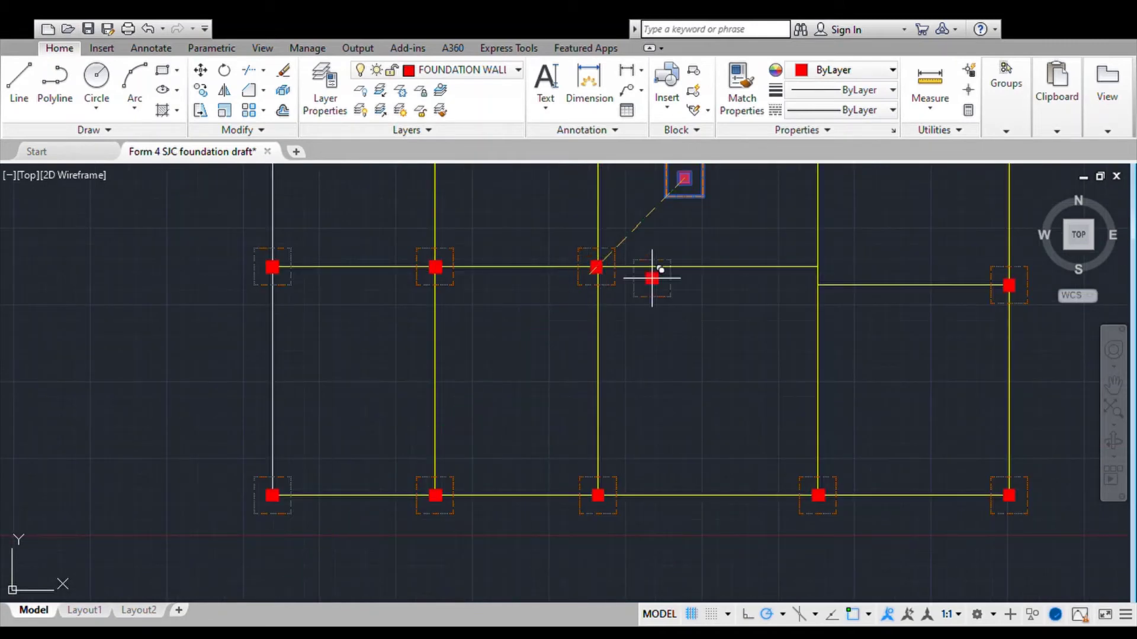
# - Place column copies on the two staggered horizontal line ends at the fourth vertical gridline and end the Copy command
pyautogui.scroll(5, 812, 271)
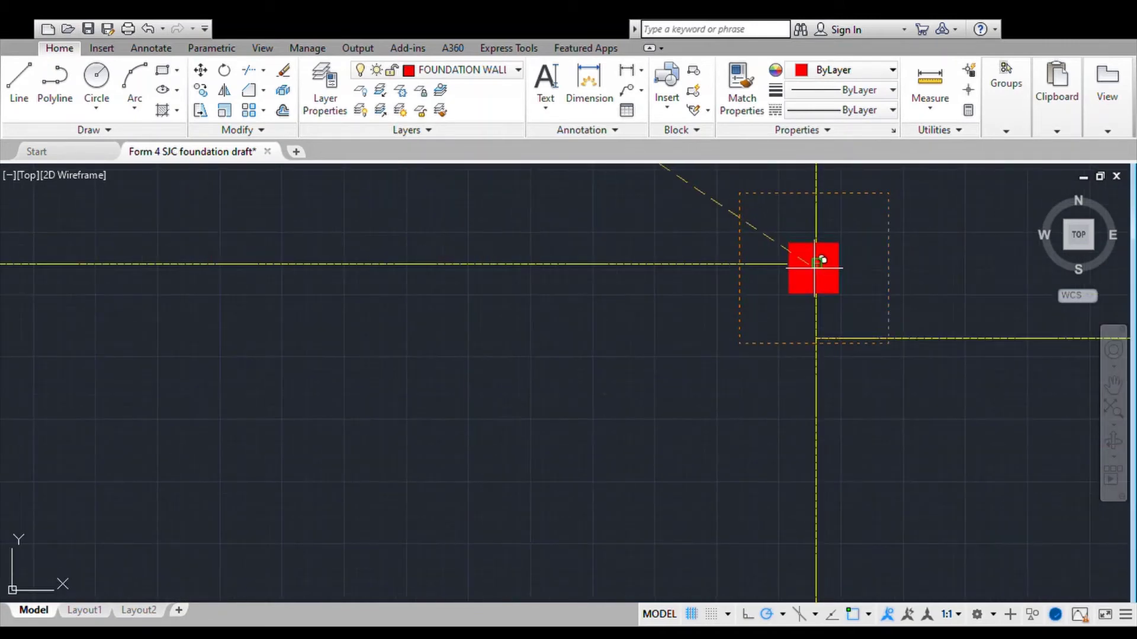
pyautogui.click(823, 255)
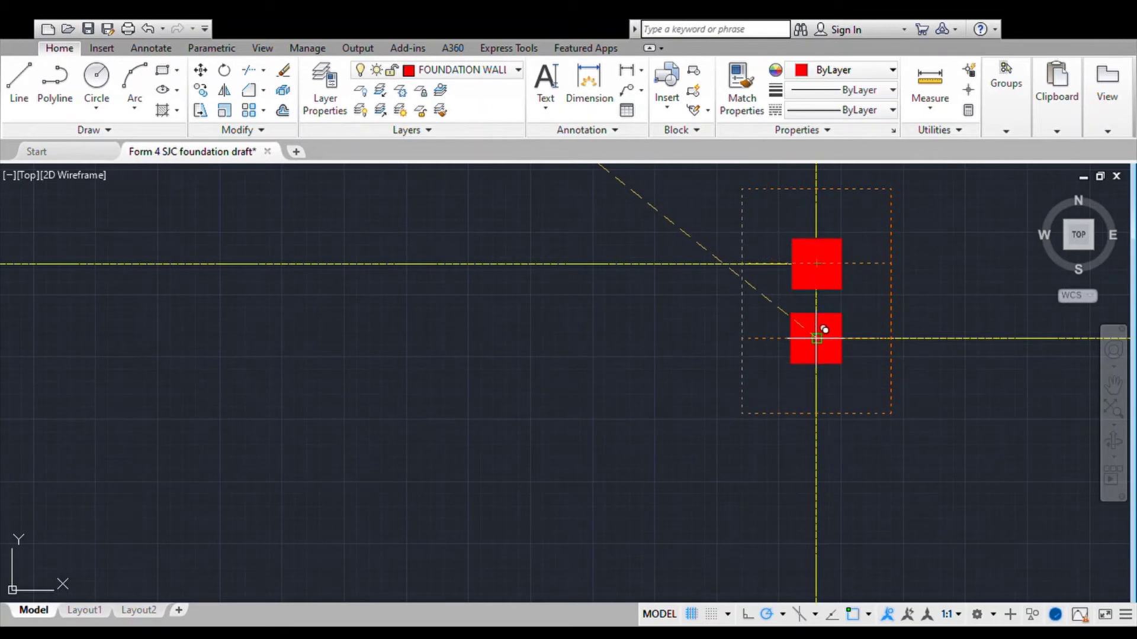
pyautogui.click(824, 330)
pyautogui.scroll(-8, 825, 330)
pyautogui.scroll(3, 616, 331)
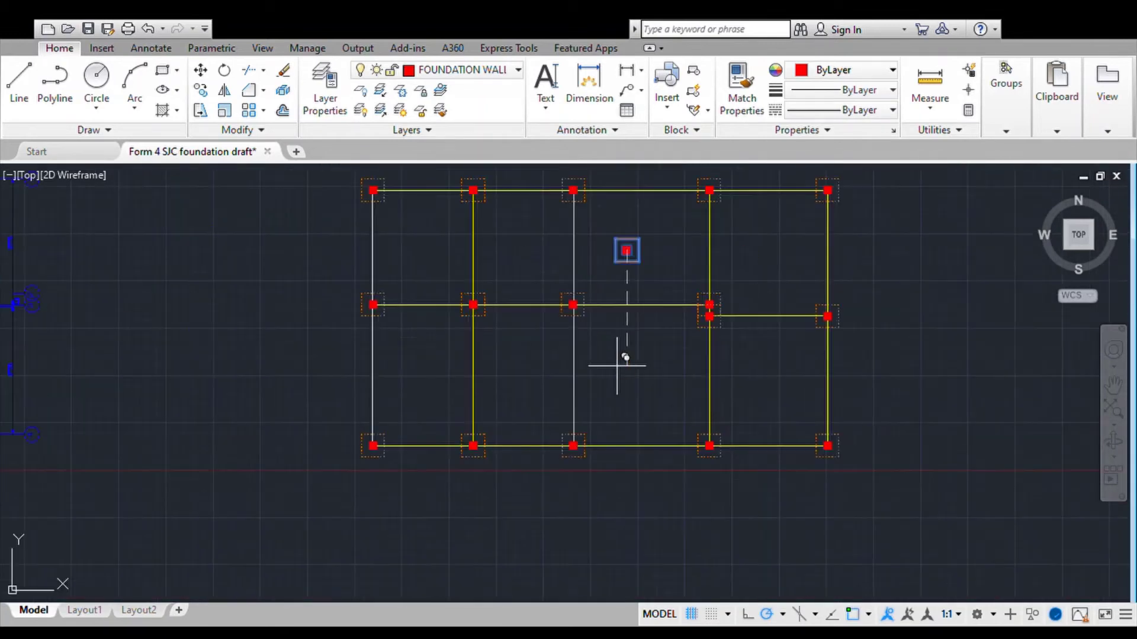
pyautogui.press('Escape')
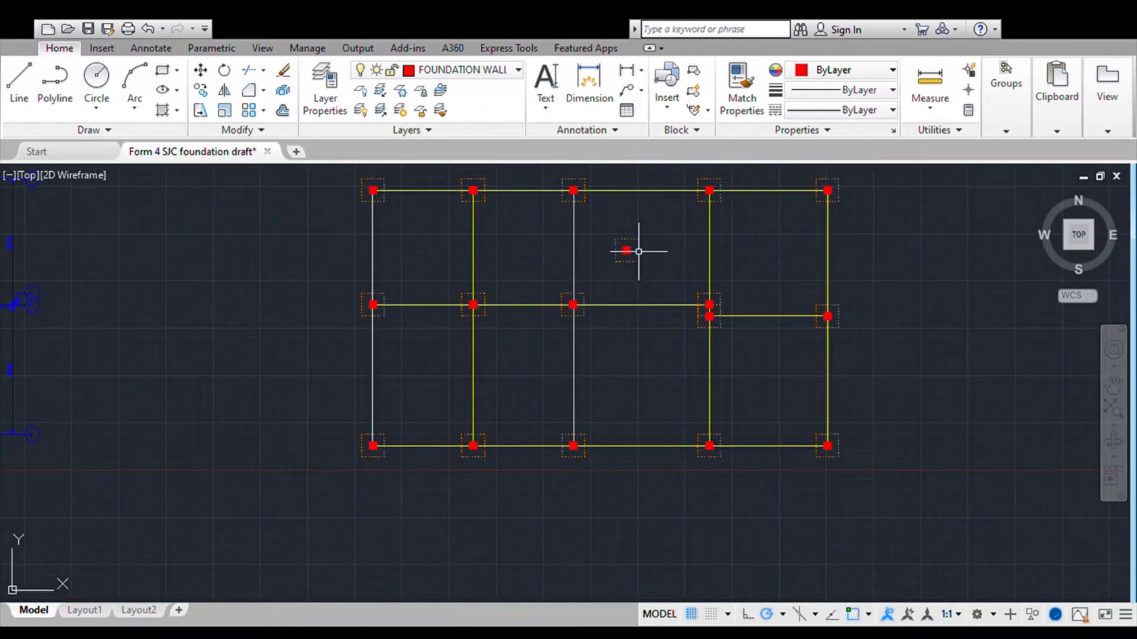
# - Delete the original column and footing left standing inside the third upper bay
pyautogui.click(651, 274)
pyautogui.click(609, 230)
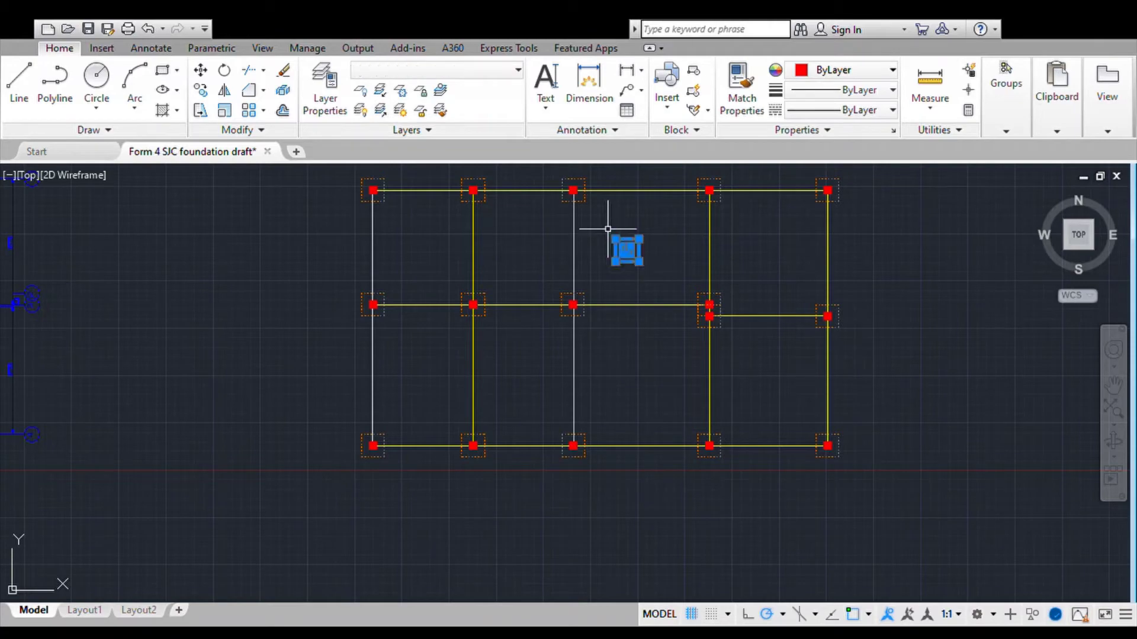
pyautogui.press('Delete')
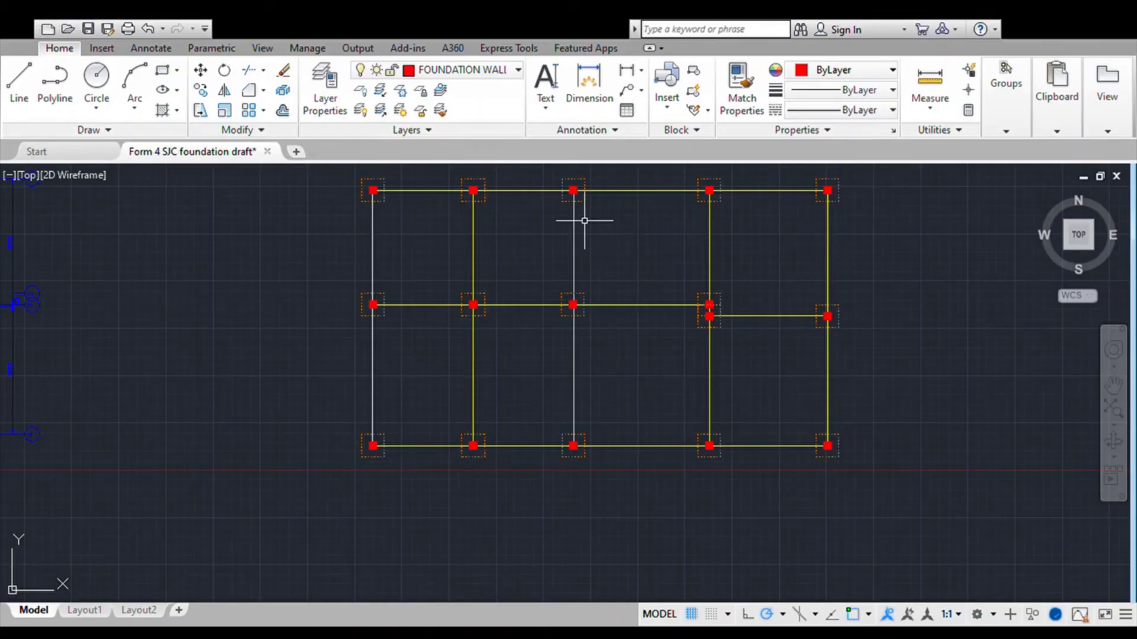
# - Explode the two overlapping footing outlines around the paired columns on the fourth vertical gridline
pyautogui.scroll(4, 846, 305)
pyautogui.scroll(5, 477, 302)
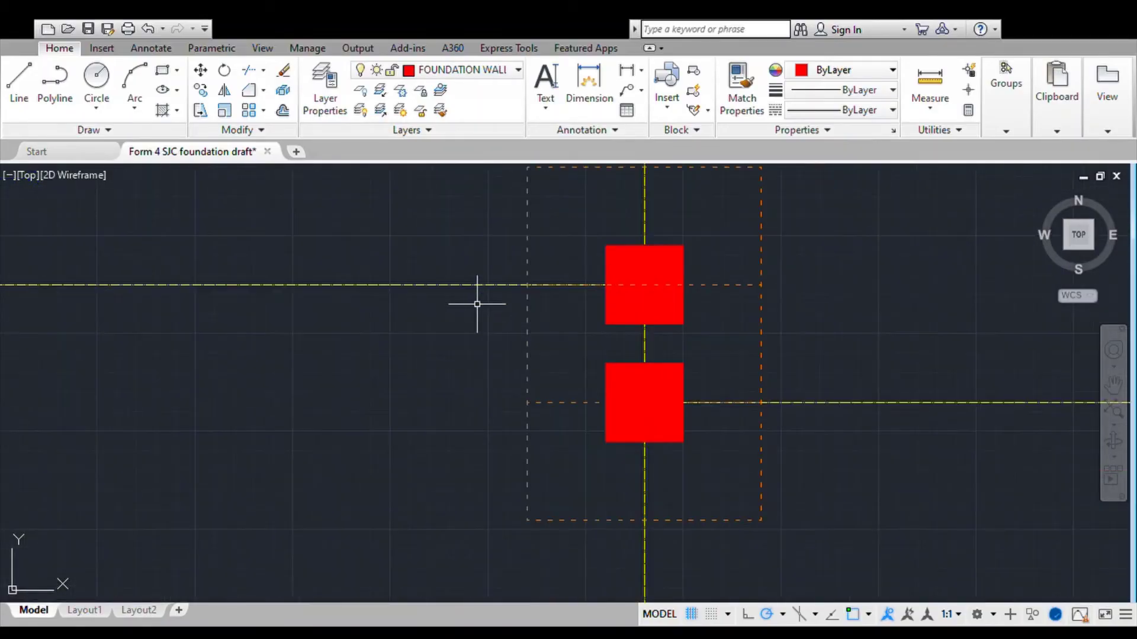
pyautogui.scroll(-4, 592, 299)
pyautogui.click(603, 301)
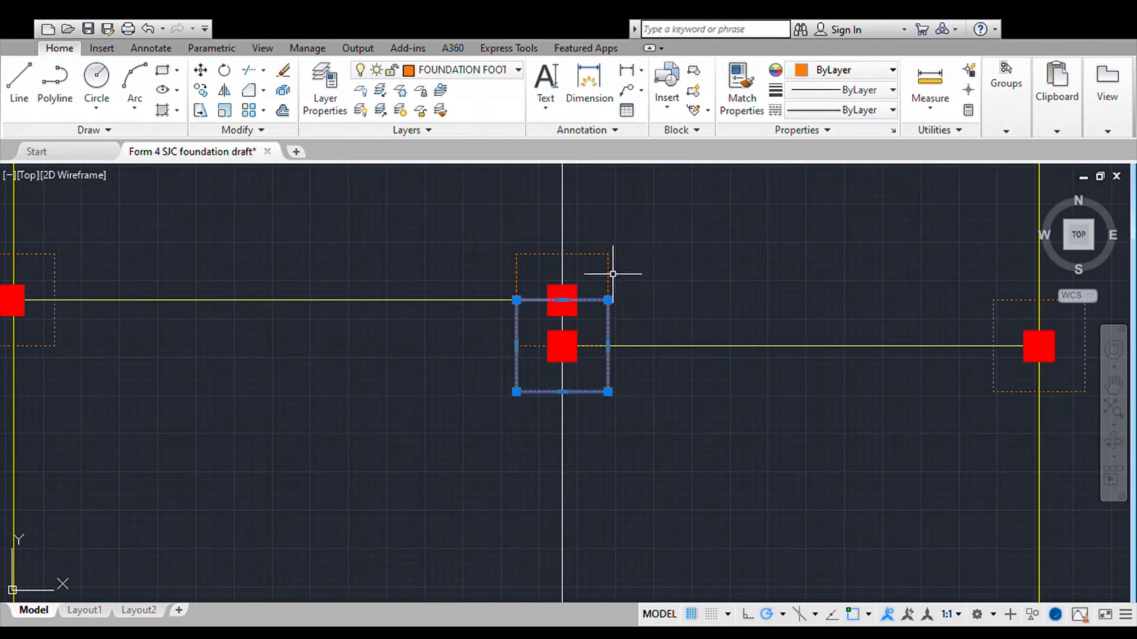
pyautogui.click(608, 278)
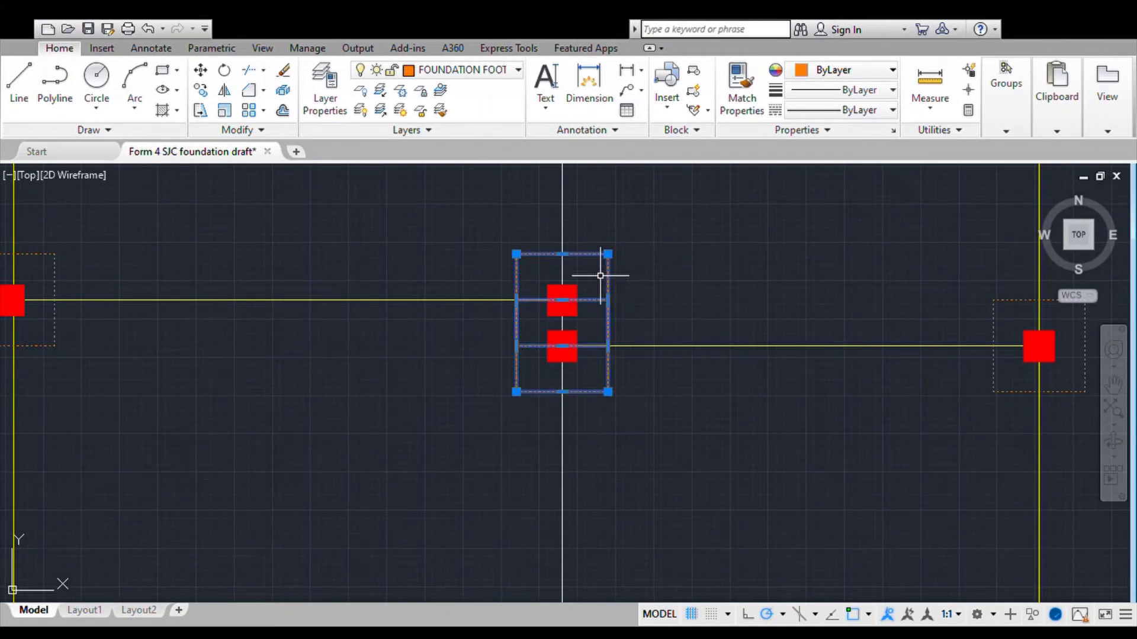
pyautogui.click(282, 90)
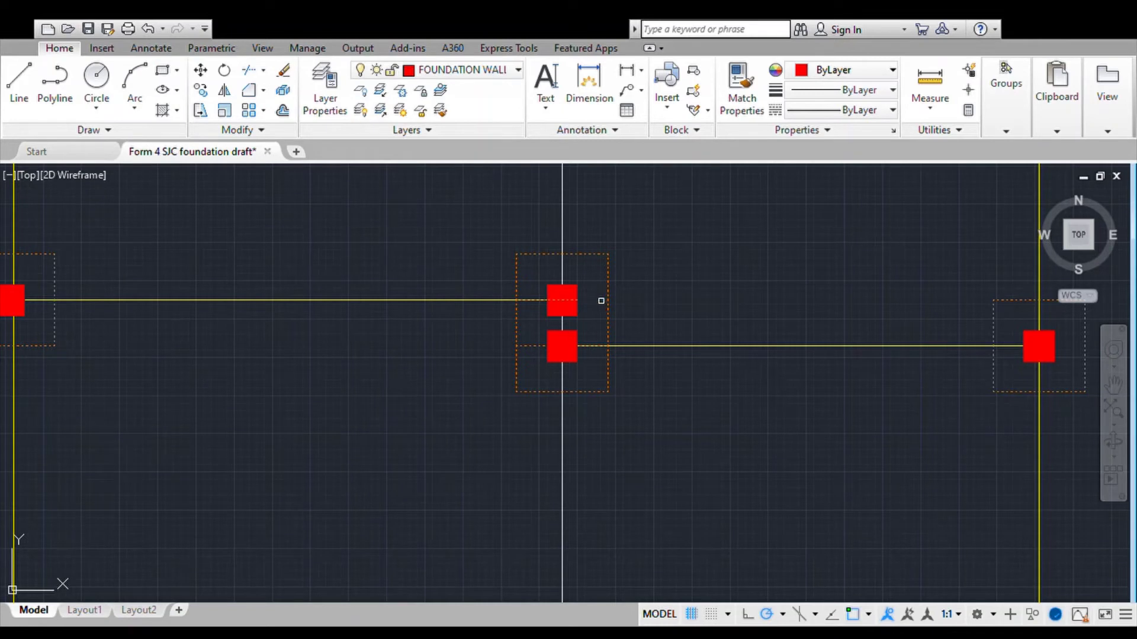
# - Trim the part of the upper inner footing edge lying right of the gridline at the paired columns
pyautogui.scroll(3, 566, 302)
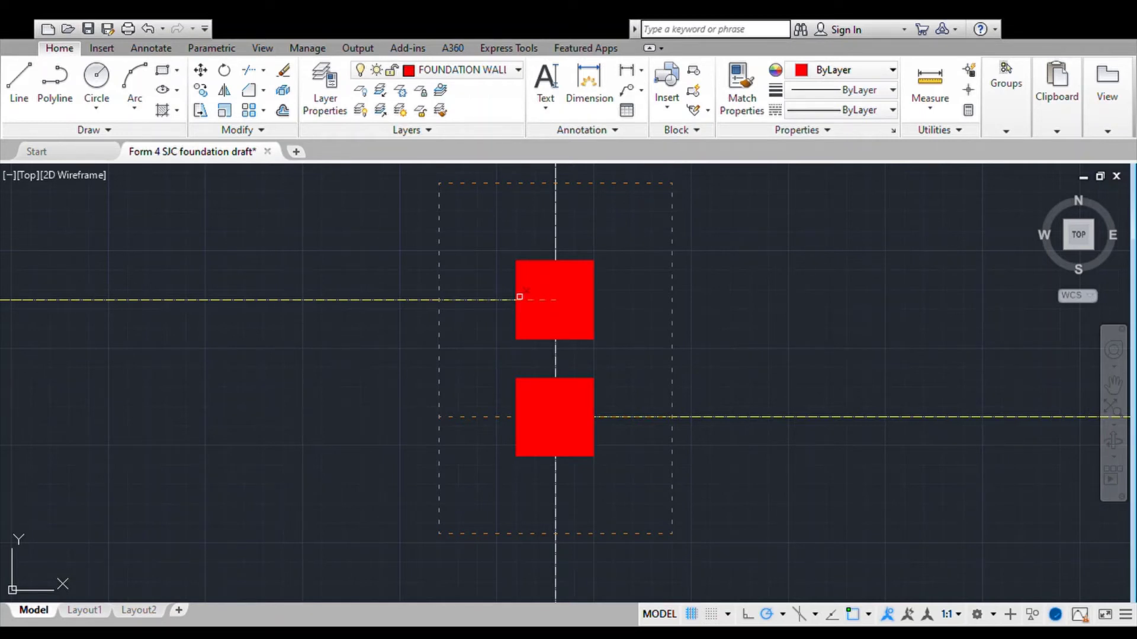
pyautogui.scroll(-2, 185, 474)
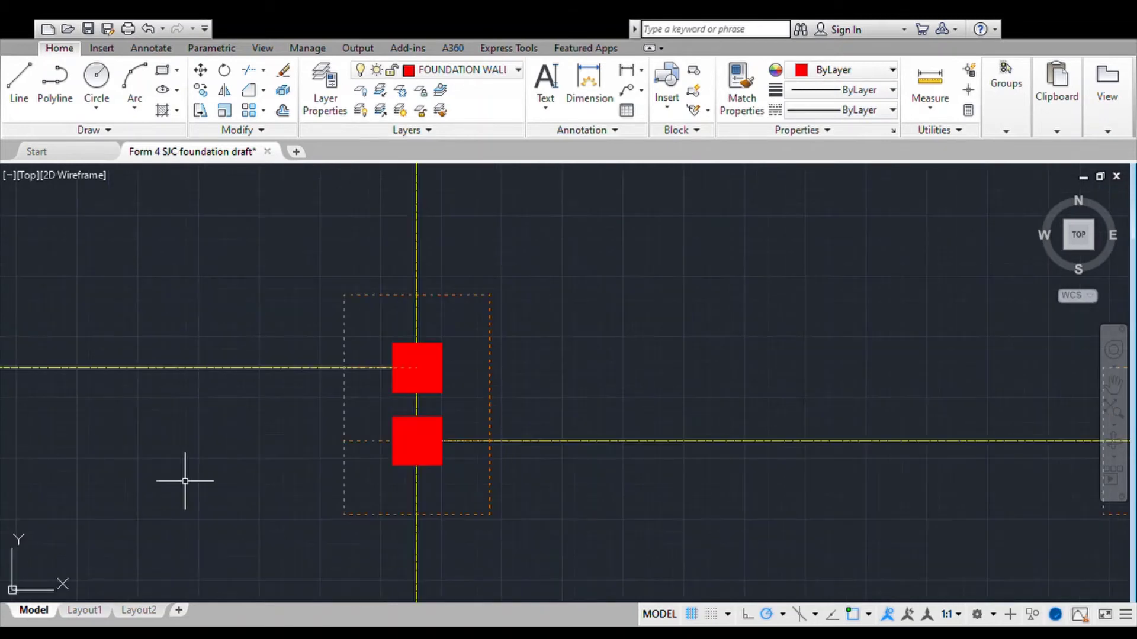
pyautogui.scroll(4, 393, 373)
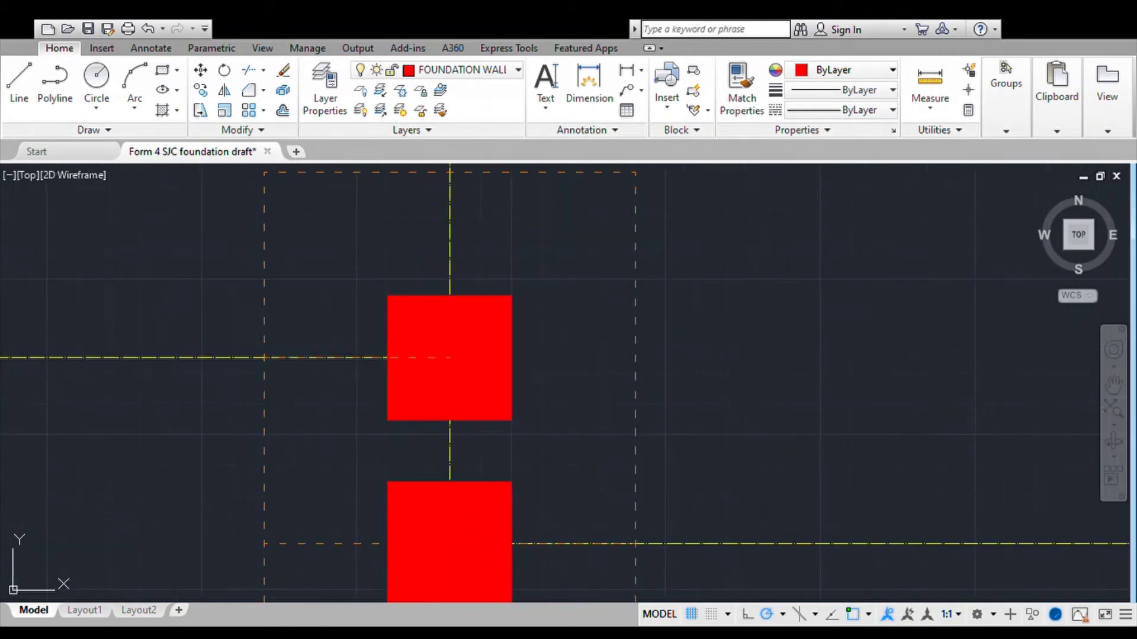
pyautogui.moveTo(425, 350); pyautogui.dragTo(523, 330, button='middle')
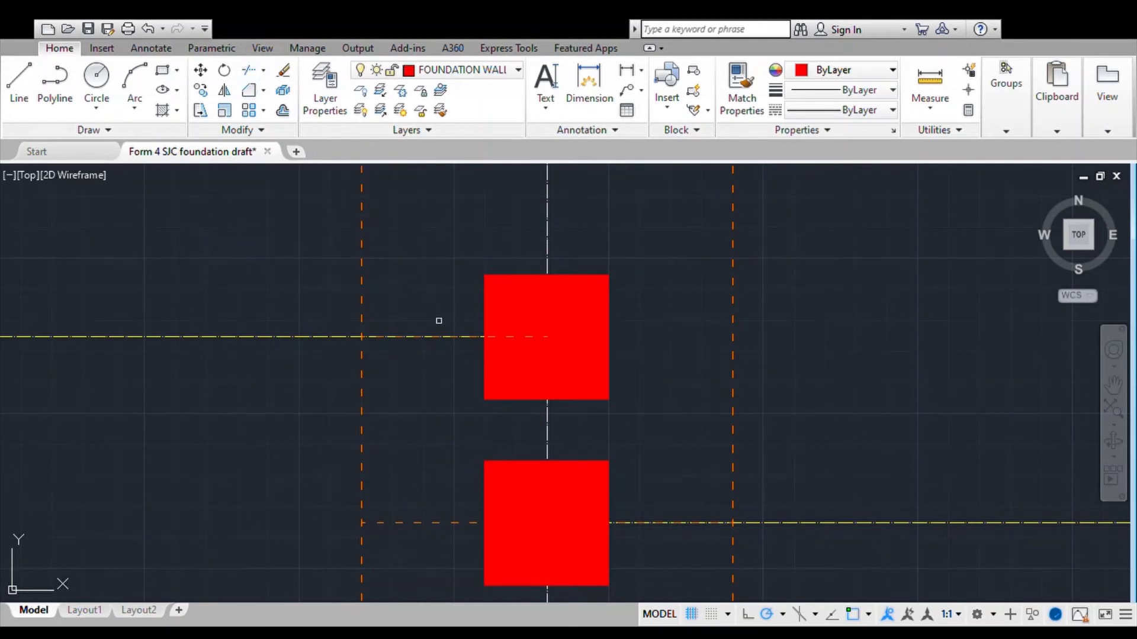
pyautogui.scroll(6, 433, 338)
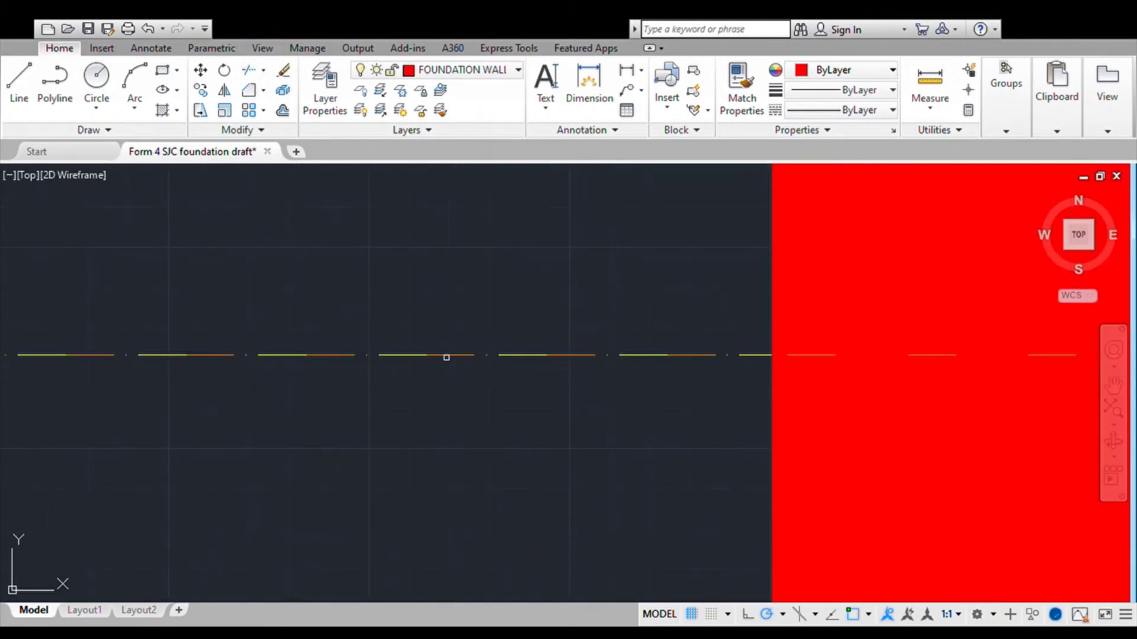
pyautogui.scroll(3, 449, 353)
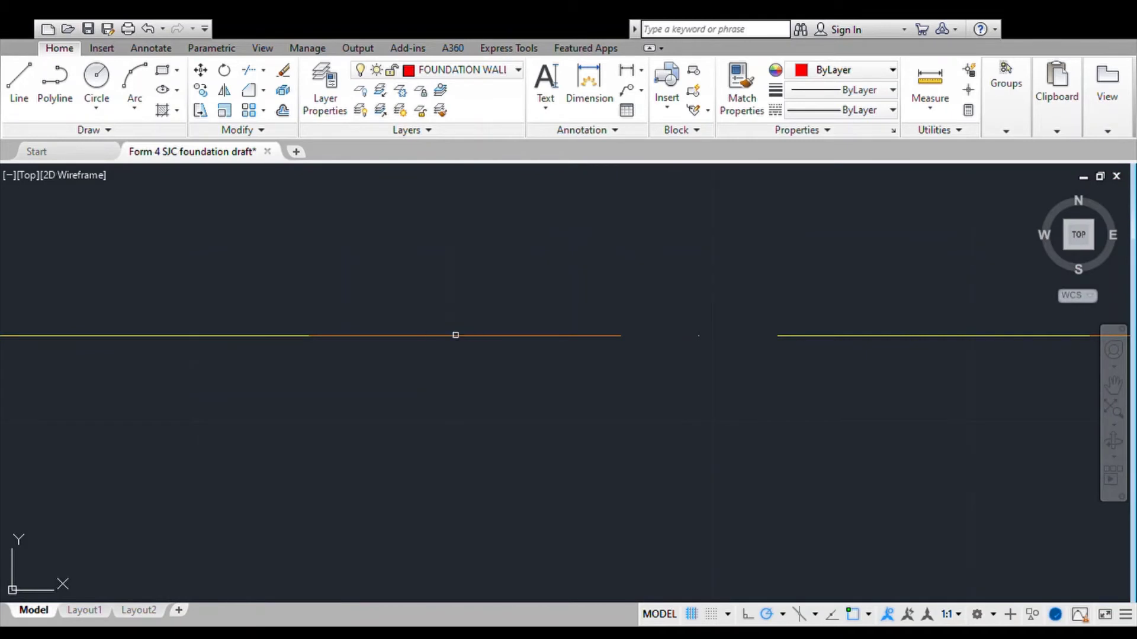
pyautogui.scroll(6, 455, 334)
pyautogui.scroll(-6, 546, 355)
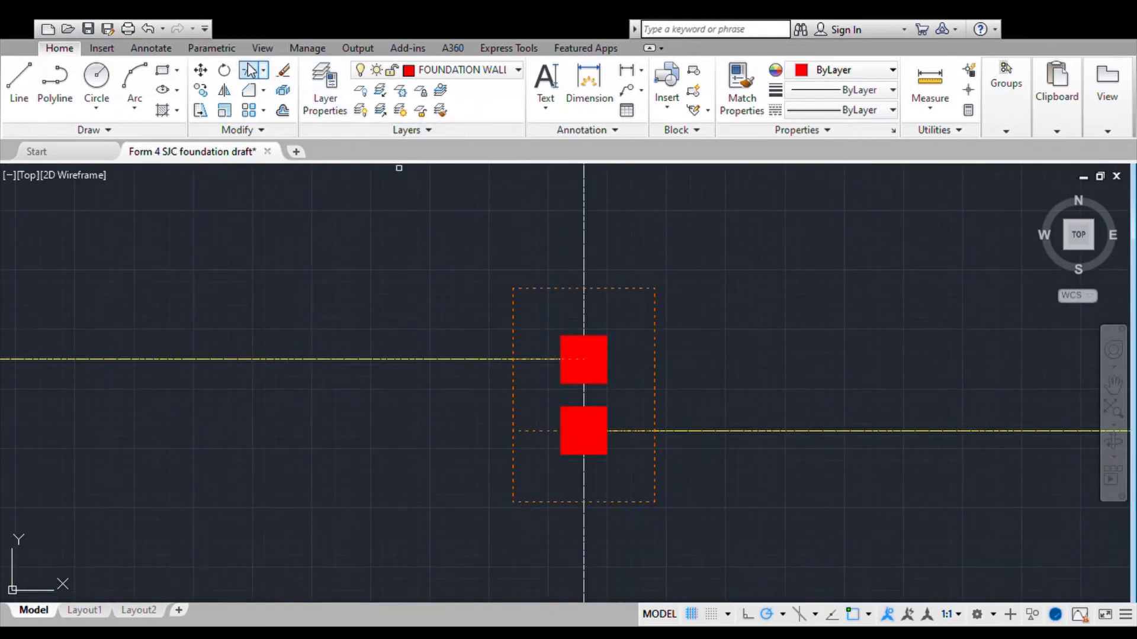
# - Trim away the lower inner footing edge on both sides of the gridline at the paired columns
pyautogui.scroll(4, 643, 431)
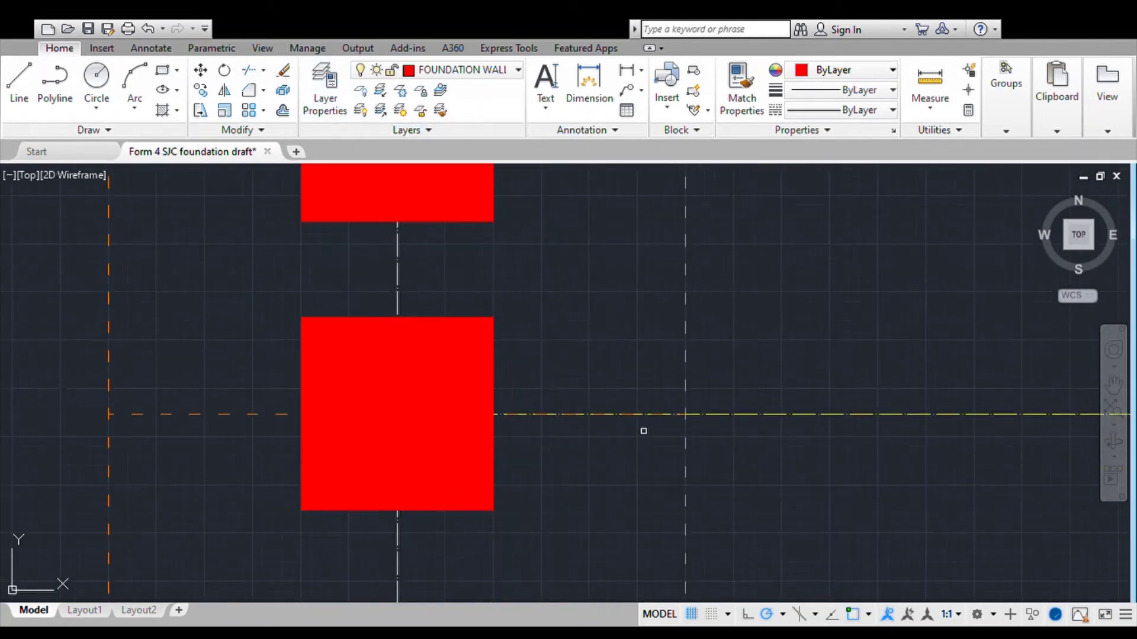
pyautogui.scroll(3, 643, 431)
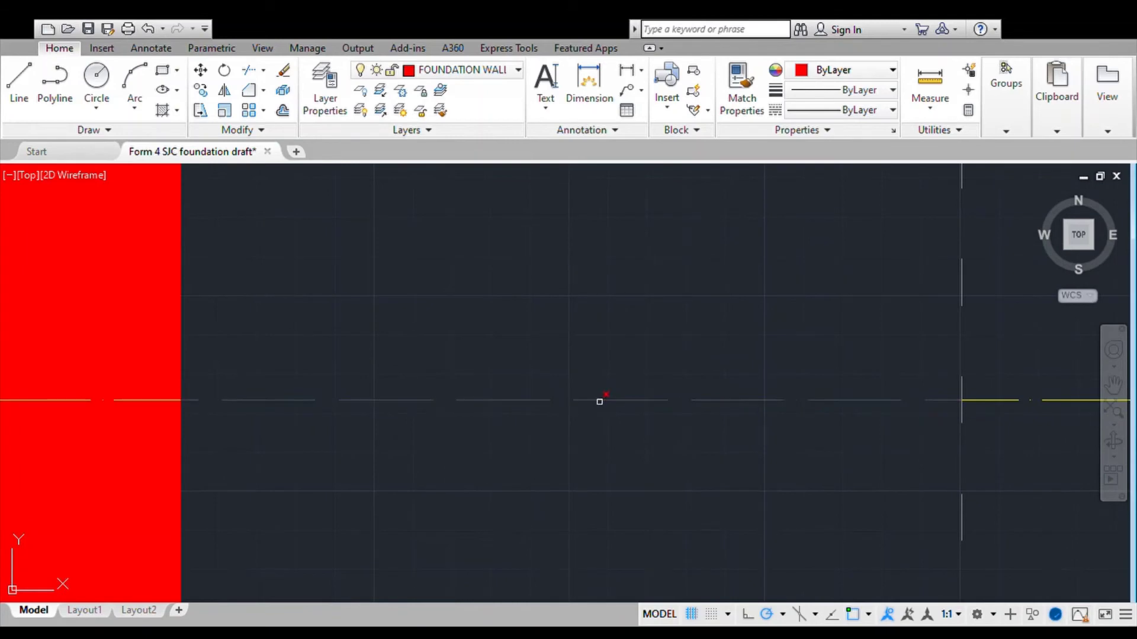
pyautogui.scroll(-5, 600, 402)
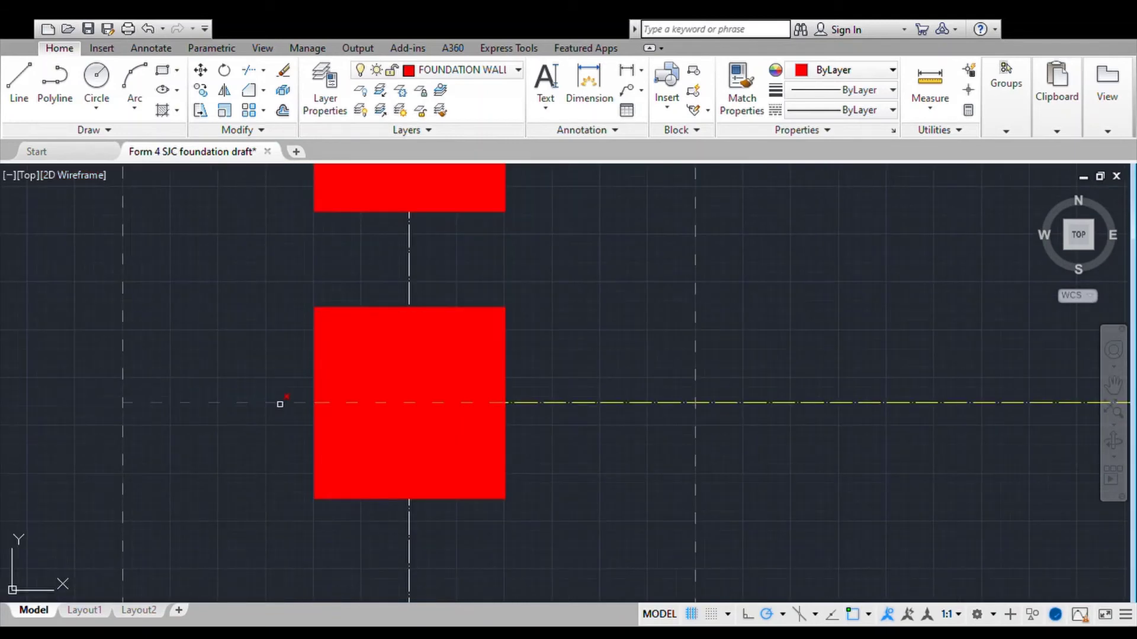
pyautogui.scroll(-5, 627, 434)
pyautogui.scroll(4, 612, 391)
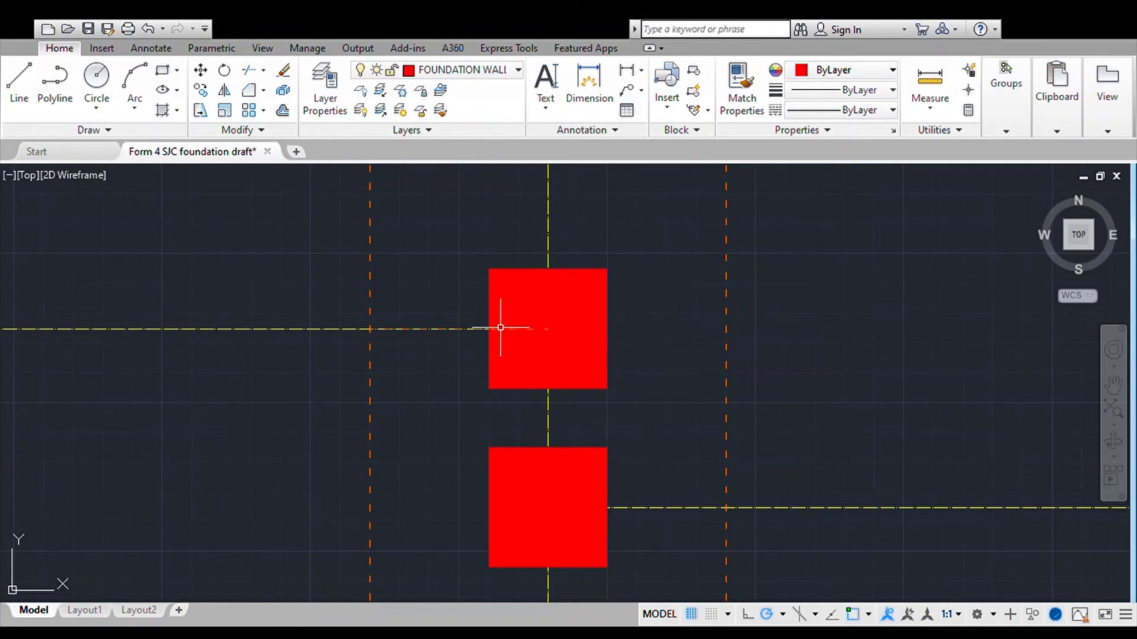
# - Delete the remaining left piece of the upper inner footing edge to leave one combined footing outline
pyautogui.click(471, 329)
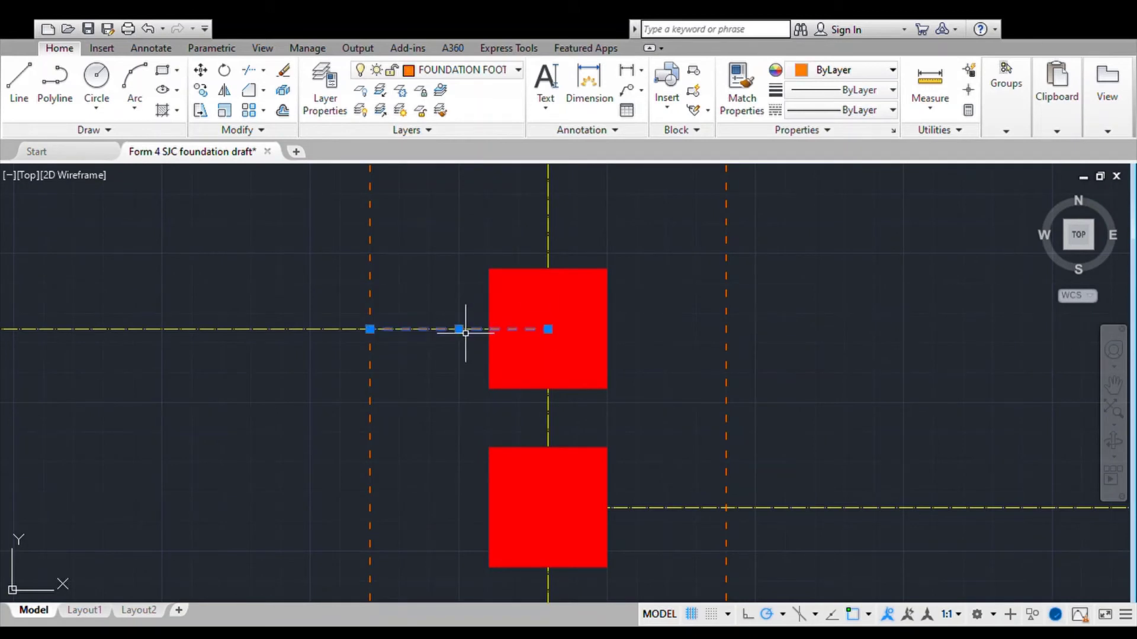
pyautogui.press('Delete')
pyautogui.scroll(2, 588, 578)
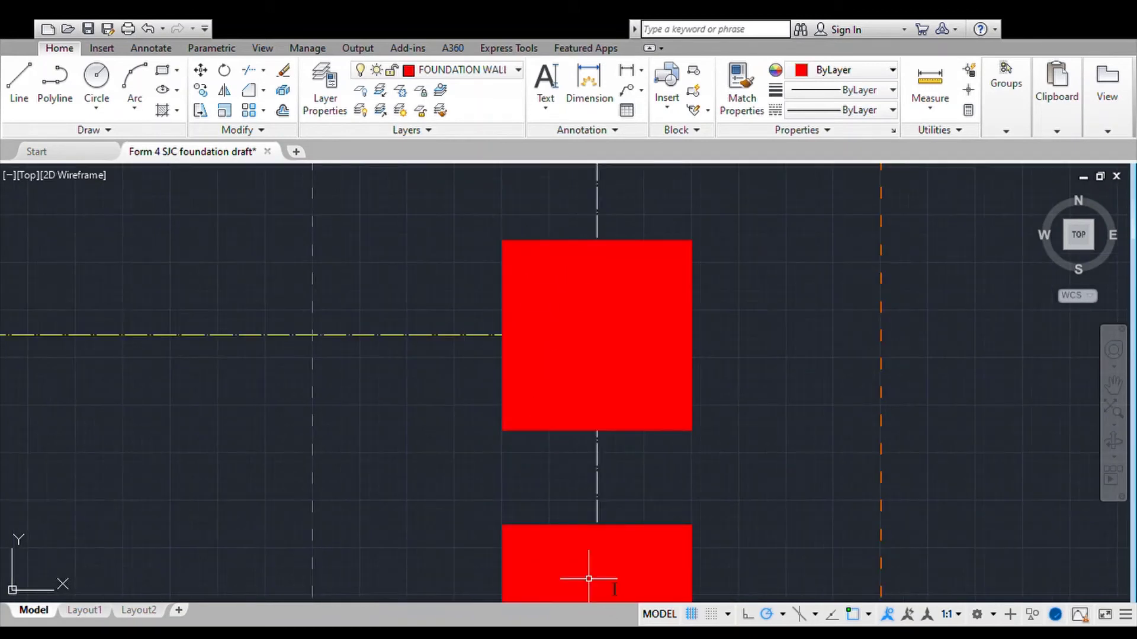
# - Add a multileader reading "600mm X 600mm R.C FOOTING" to the middle-row footing on the third vertical gridline, on the FOUNDATION TEXT layer
pyautogui.scroll(-6, 546, 444)
pyautogui.scroll(2, 551, 432)
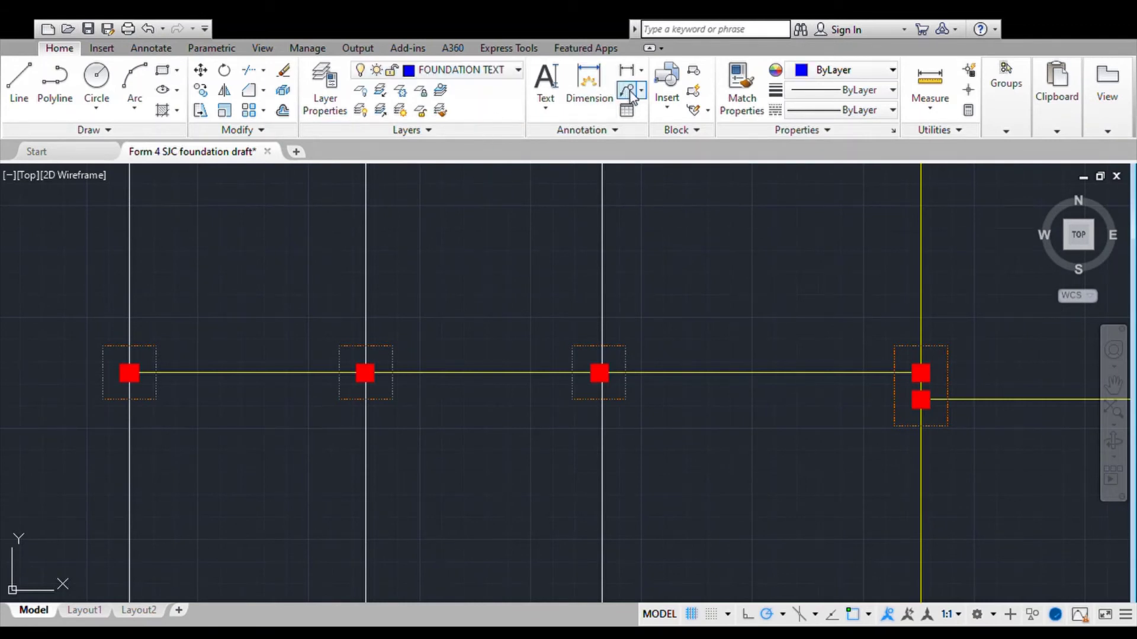
pyautogui.click(628, 92)
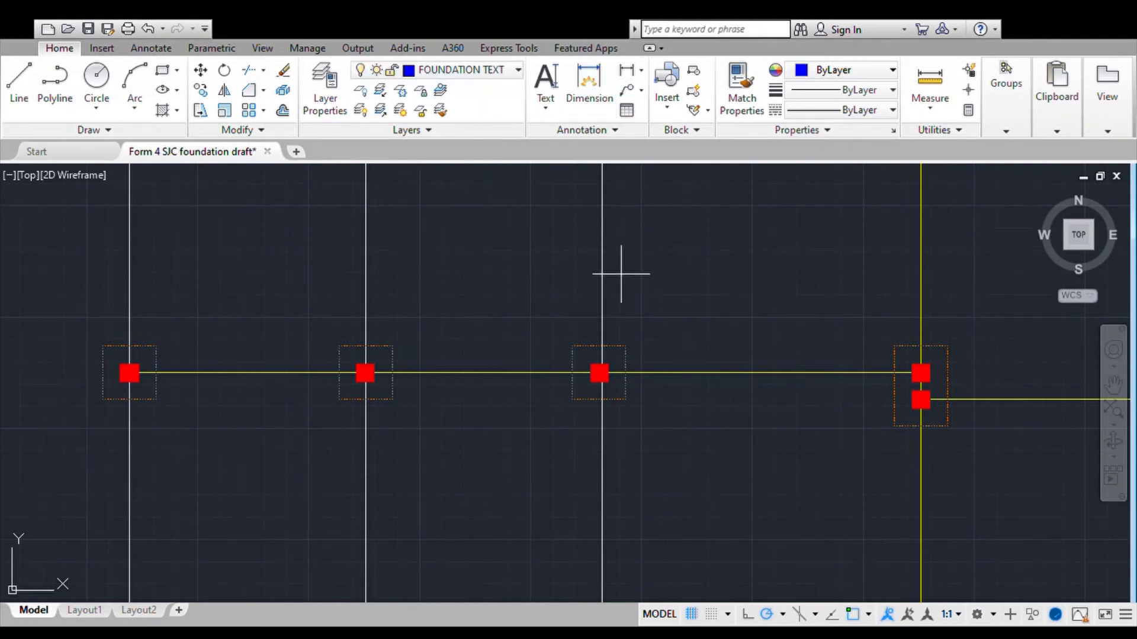
pyautogui.click(626, 345)
pyautogui.click(672, 299)
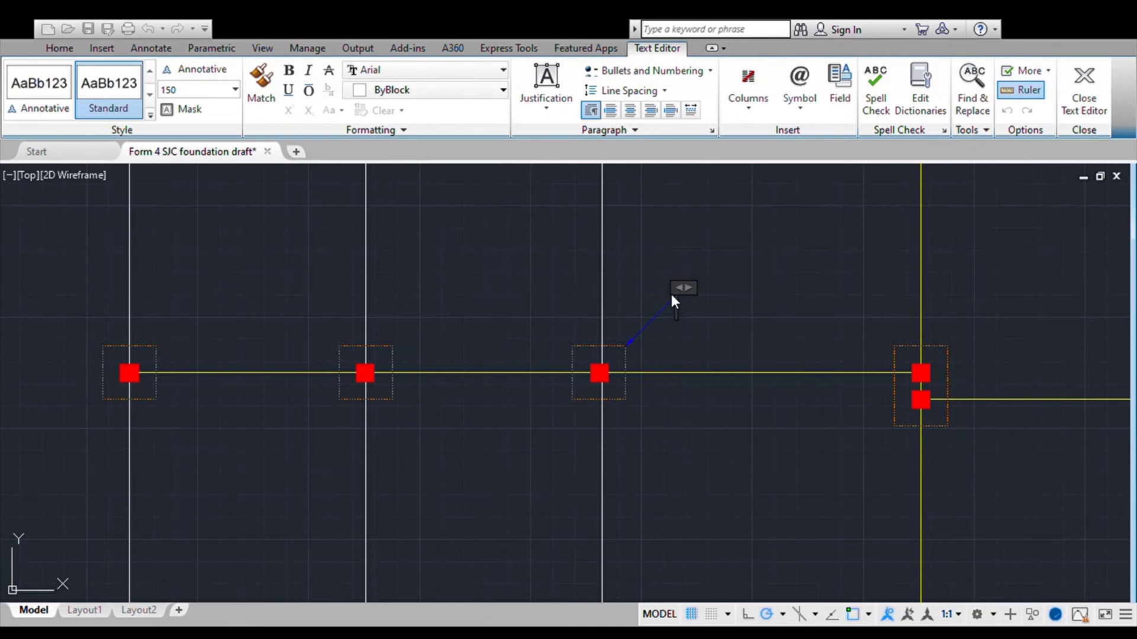
pyautogui.write('600mm X')
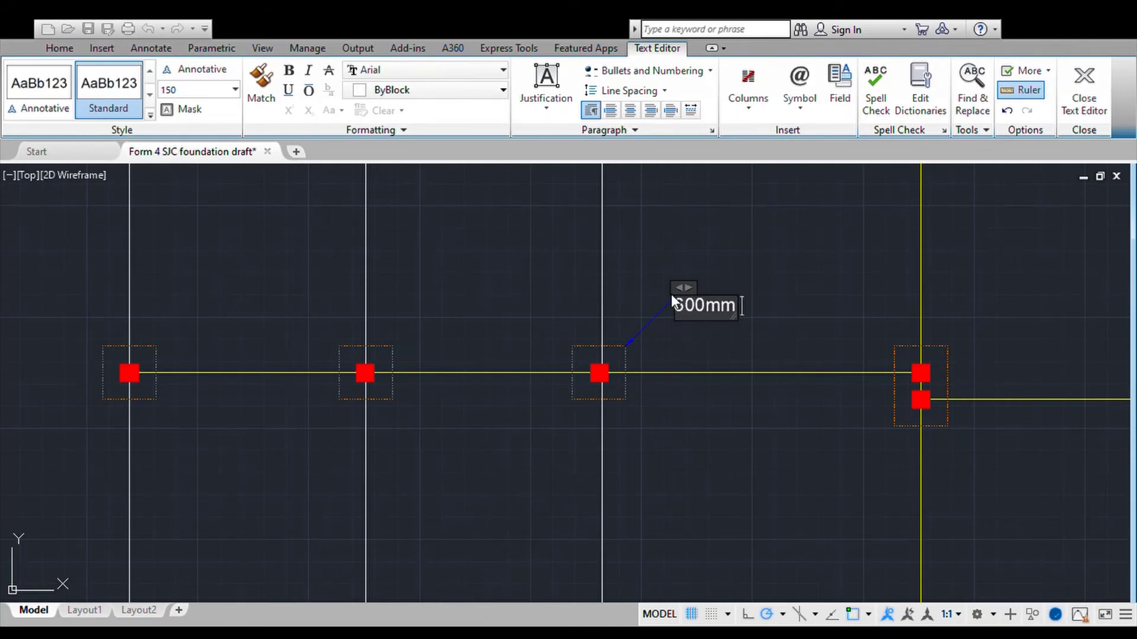
pyautogui.write(' 600mm')
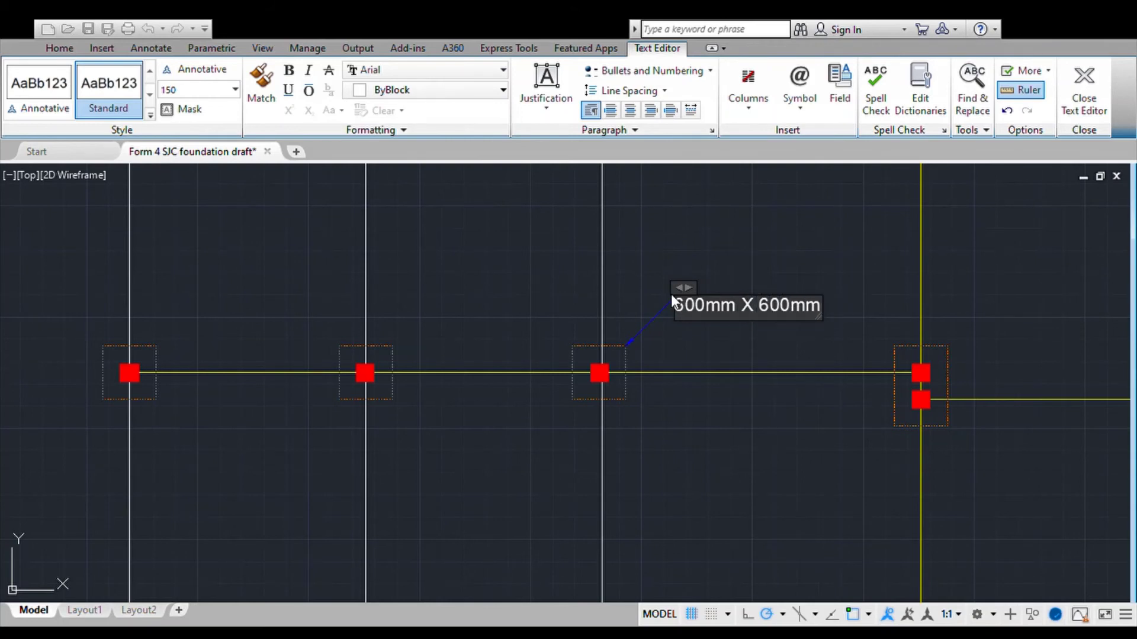
pyautogui.write(' R.C')
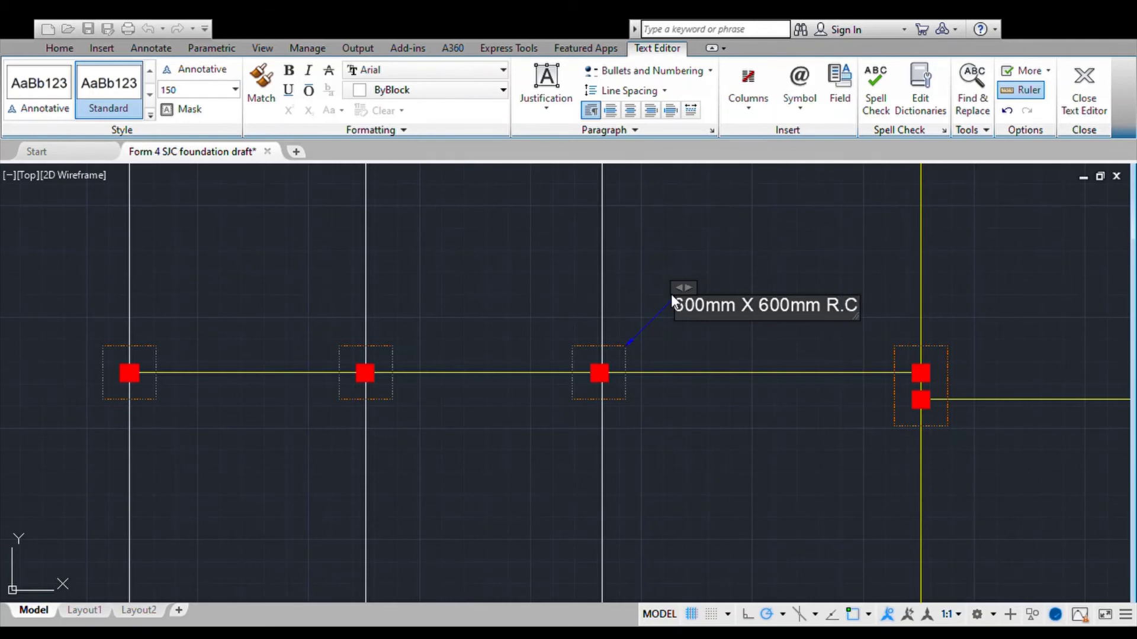
pyautogui.write(' FOOTING')
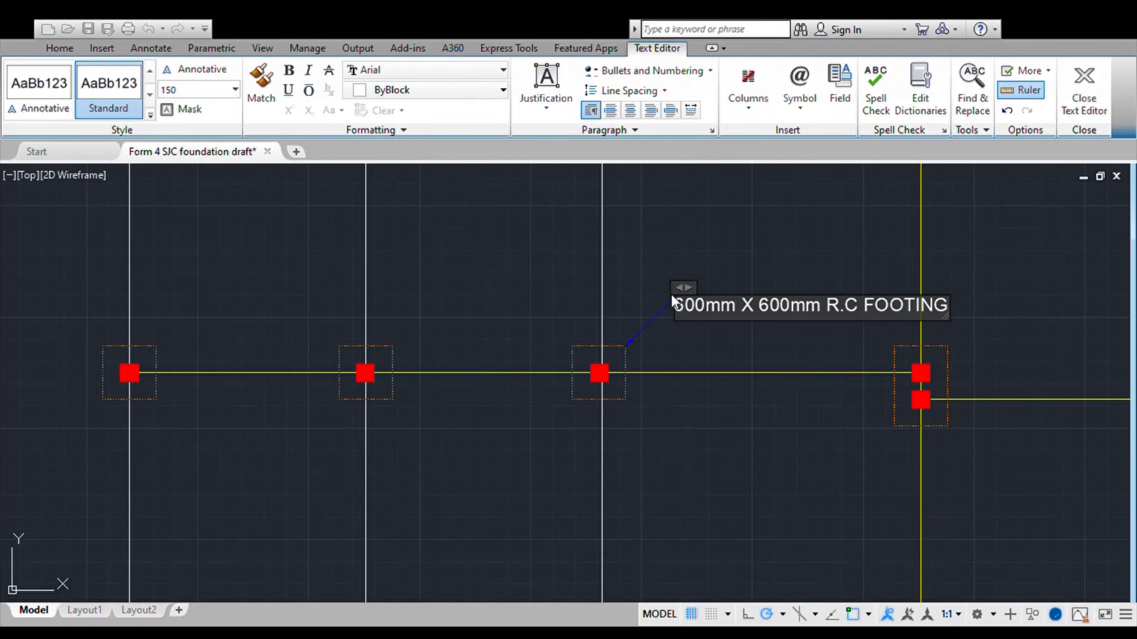
pyautogui.click(681, 356)
# - Place a multileader from the bottom-row column on the third vertical gridline, with its landing above and right of the column
pyautogui.scroll(-2, 691, 386)
pyautogui.scroll(-3, 699, 381)
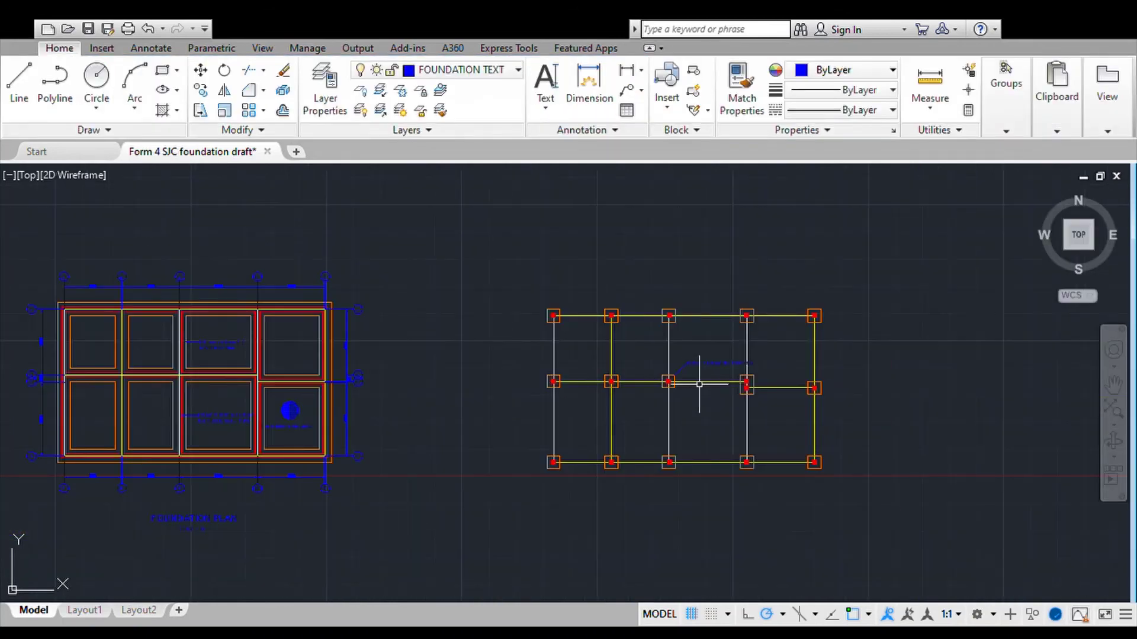
pyautogui.scroll(4, 706, 397)
pyautogui.moveTo(689, 413); pyautogui.dragTo(607, 356, button='middle')
pyautogui.scroll(2, 607, 355)
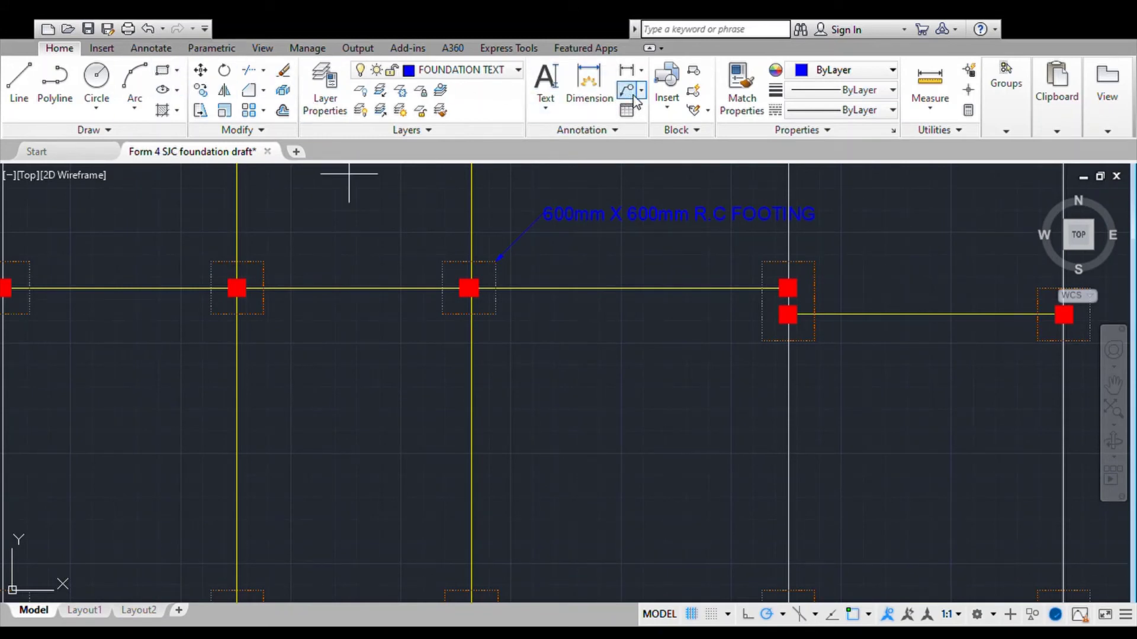
pyautogui.scroll(-5, 630, 360)
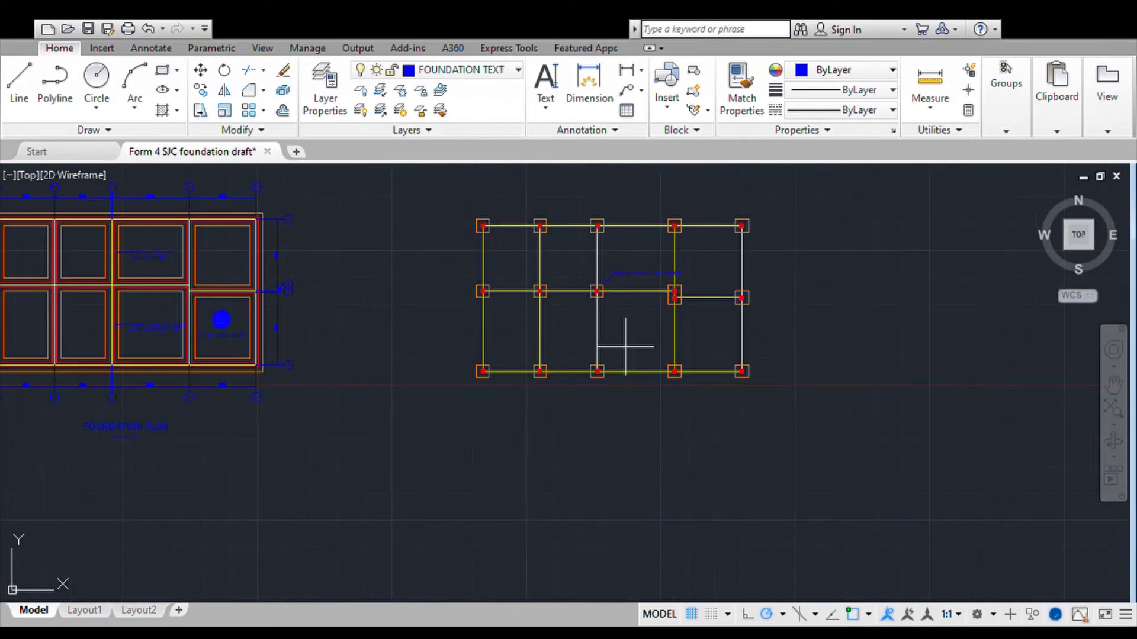
pyautogui.scroll(6, 599, 269)
pyautogui.moveTo(632, 264); pyautogui.dragTo(588, 413, button='middle')
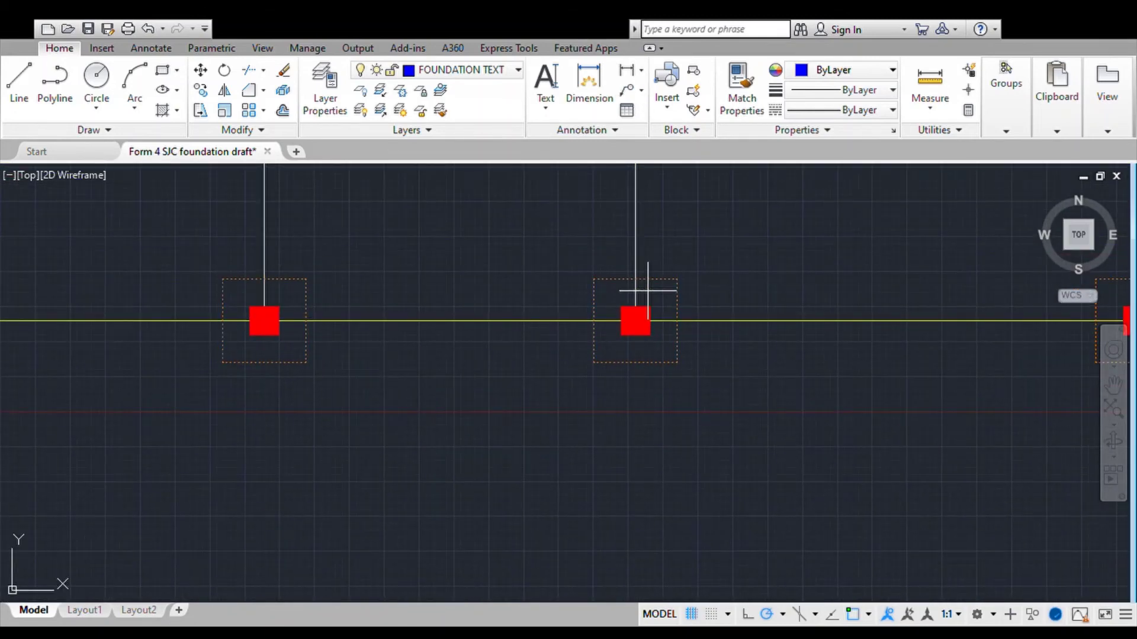
pyautogui.scroll(-4, 621, 328)
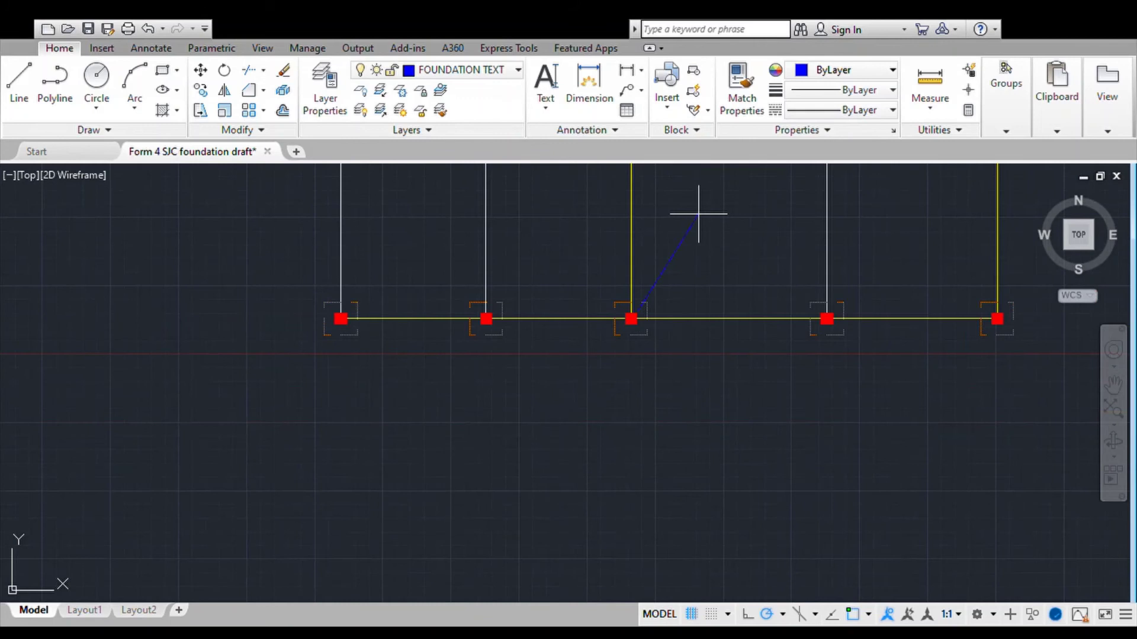
pyautogui.click(681, 272)
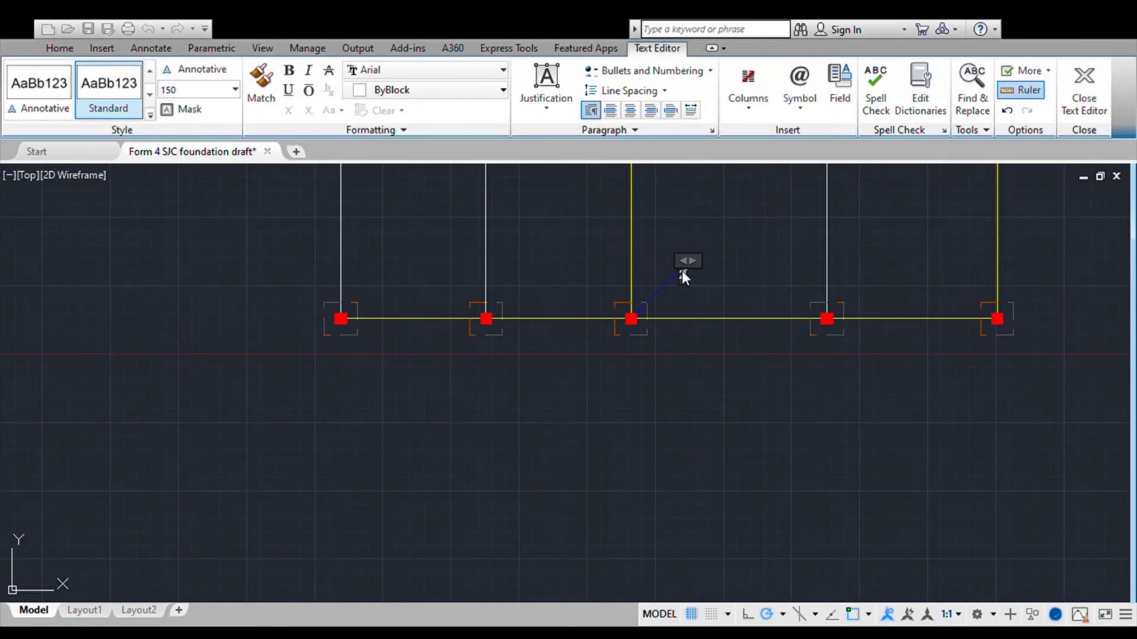
# - Enter the column label "200mm X 200mm R.C COLUMNS" with COLUMNS on a second line and finish the text
pyautogui.write('200mm X 200 mm')
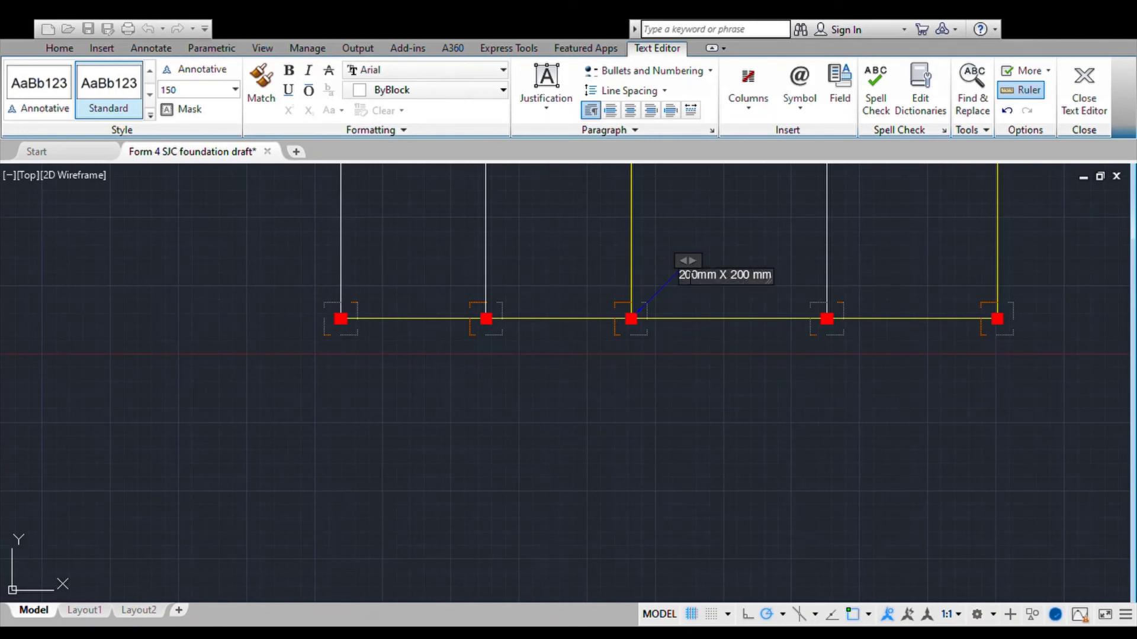
pyautogui.press('BackSpace')
pyautogui.press('BackSpace')
pyautogui.press('BackSpace')
pyautogui.write('mm R.C COLUMNS')
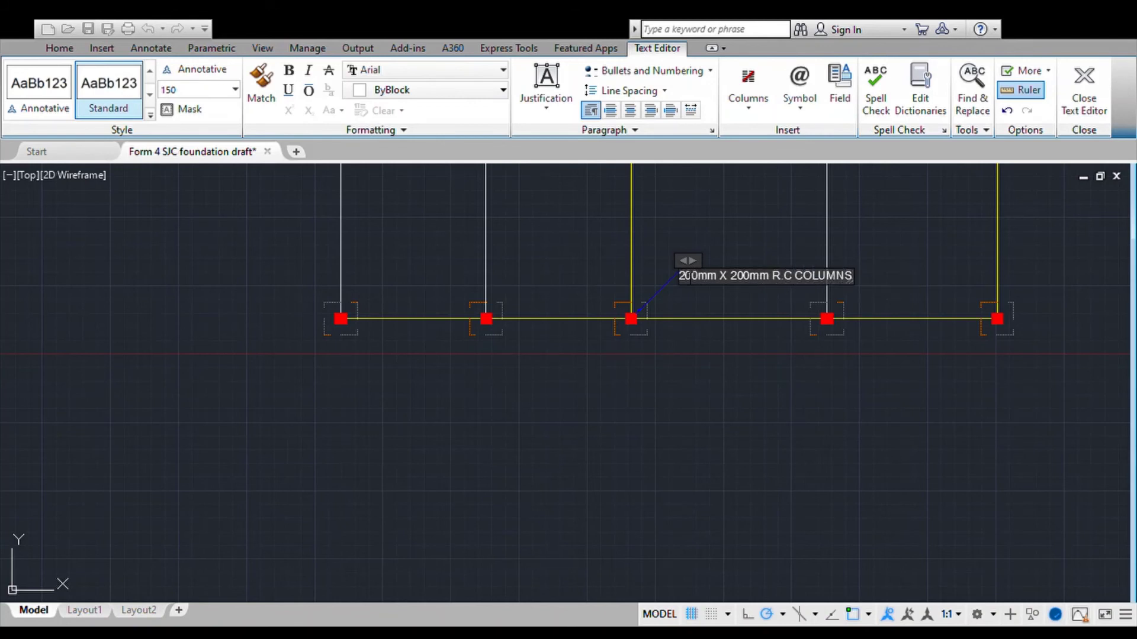
pyautogui.click(804, 283)
pyautogui.press('Return')
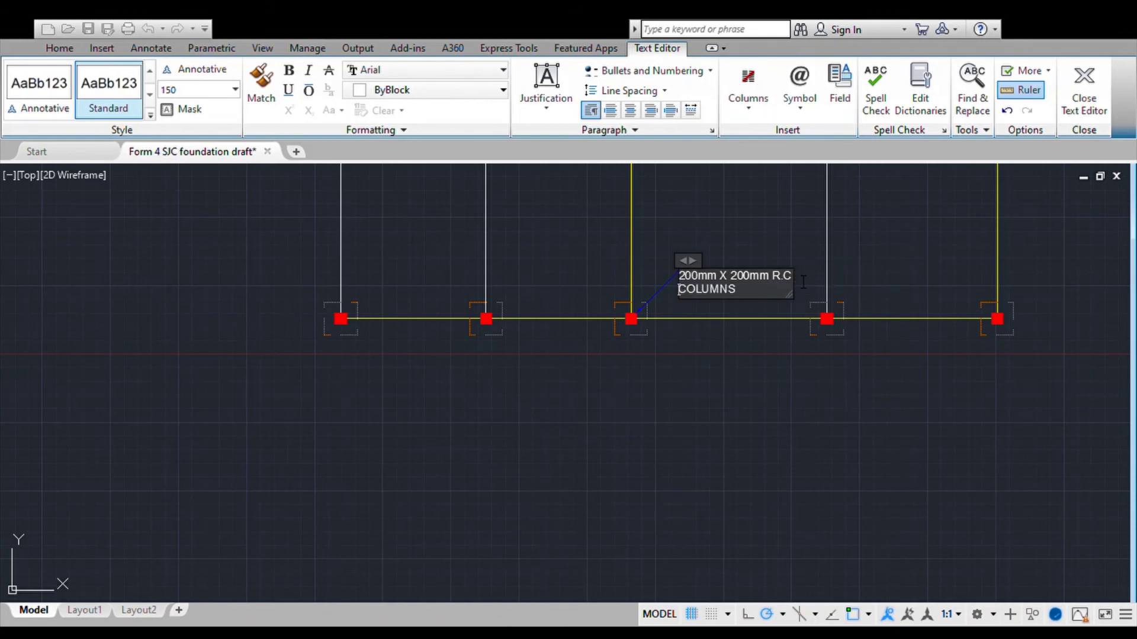
pyautogui.click(811, 255)
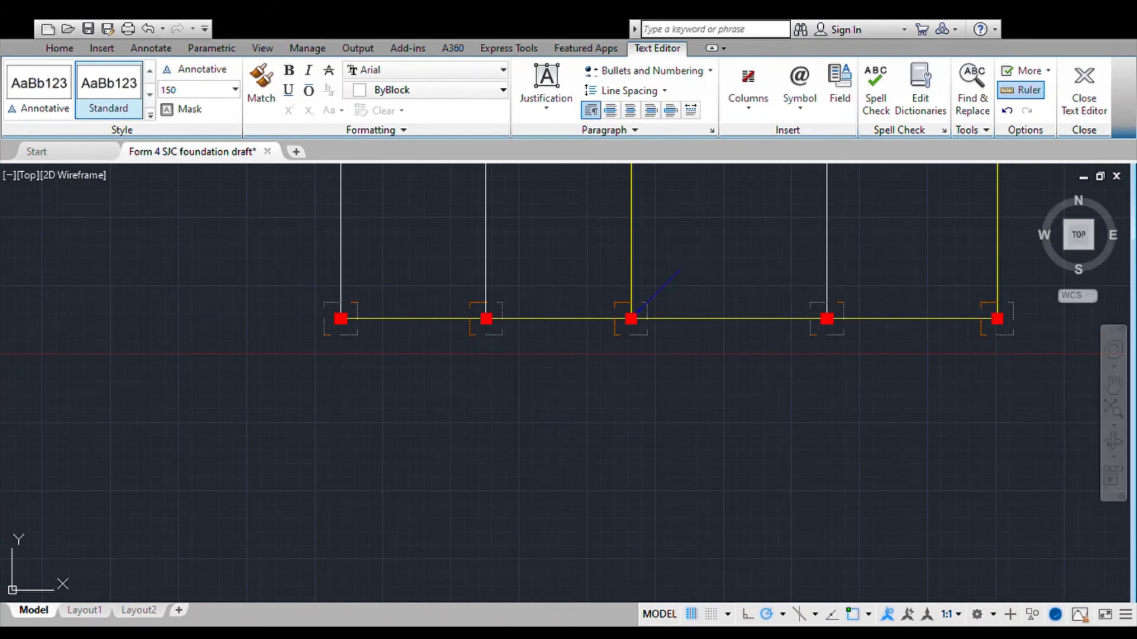